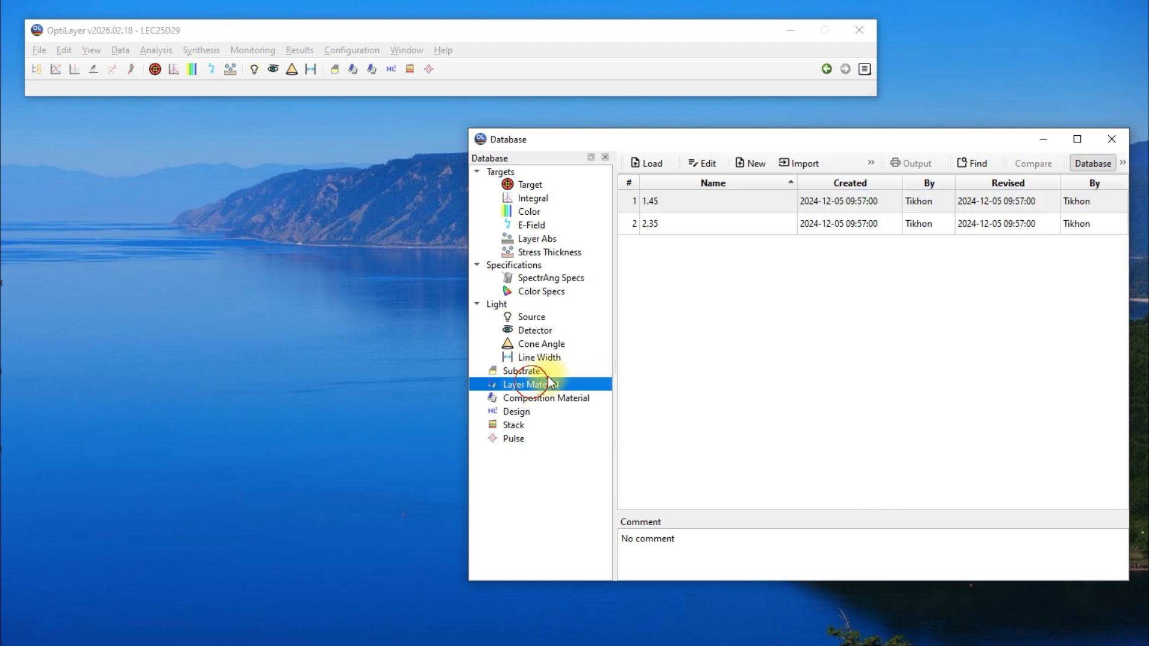
- Review the 1.45 and 2.35 layer materials and the Hot mirror target in the database
{"action": "left_click", "coordinate": [667, 200]}
{"action": "left_click", "coordinate": [653, 224]}
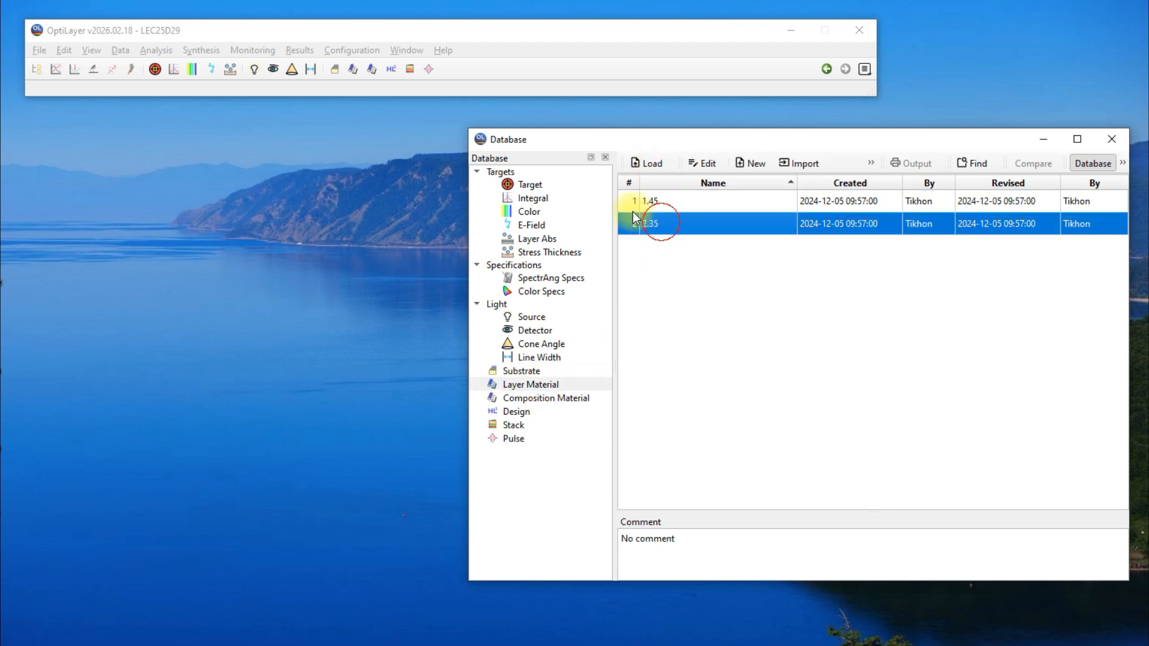
{"action": "left_click", "coordinate": [539, 185]}
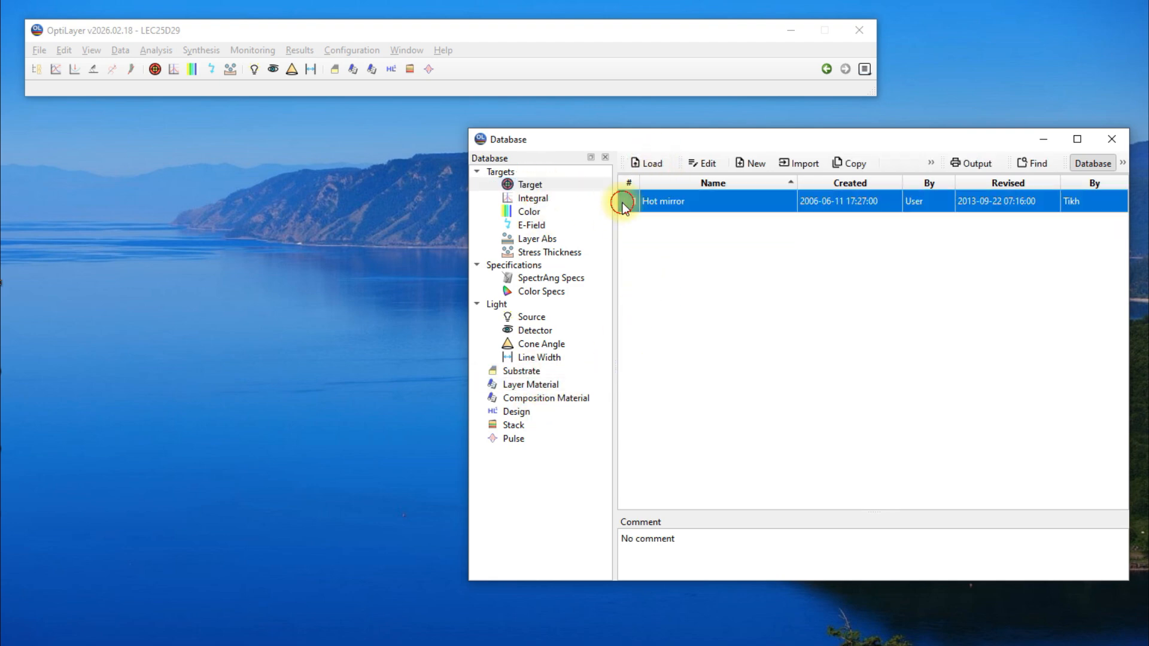
- Load the HM-44 design and display its T,R,Phase spectral plot in an enlarged window beside the database
{"action": "left_click", "coordinate": [525, 413]}
{"action": "left_click", "coordinate": [660, 269]}
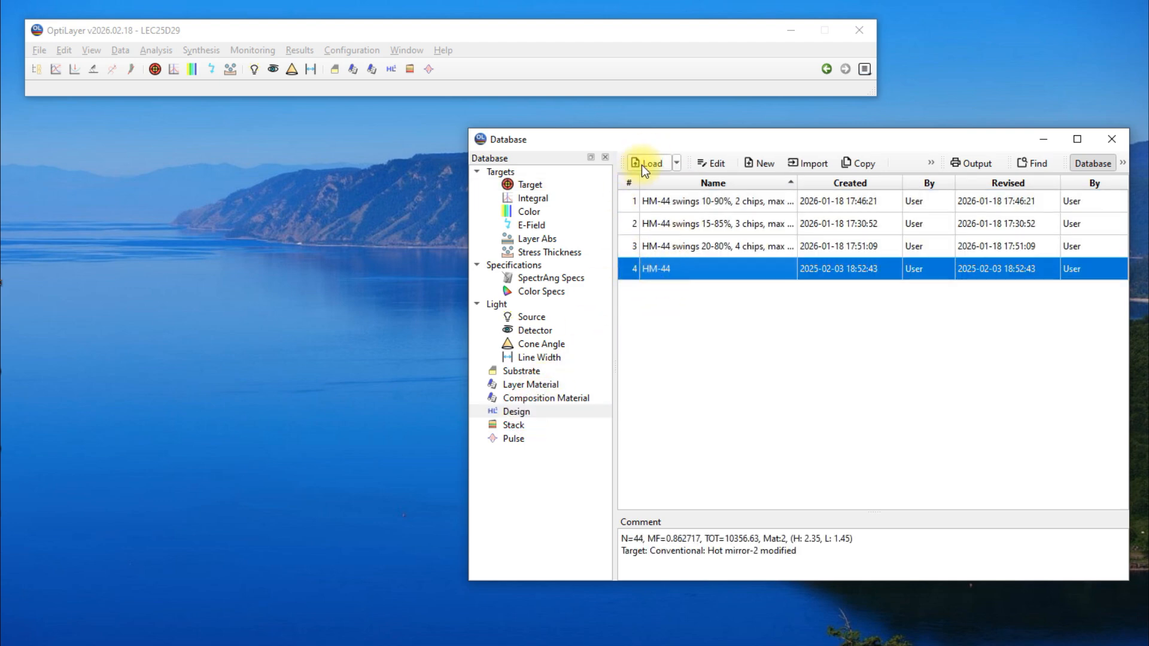
{"action": "left_click", "coordinate": [157, 51]}
{"action": "left_click", "coordinate": [159, 68]}
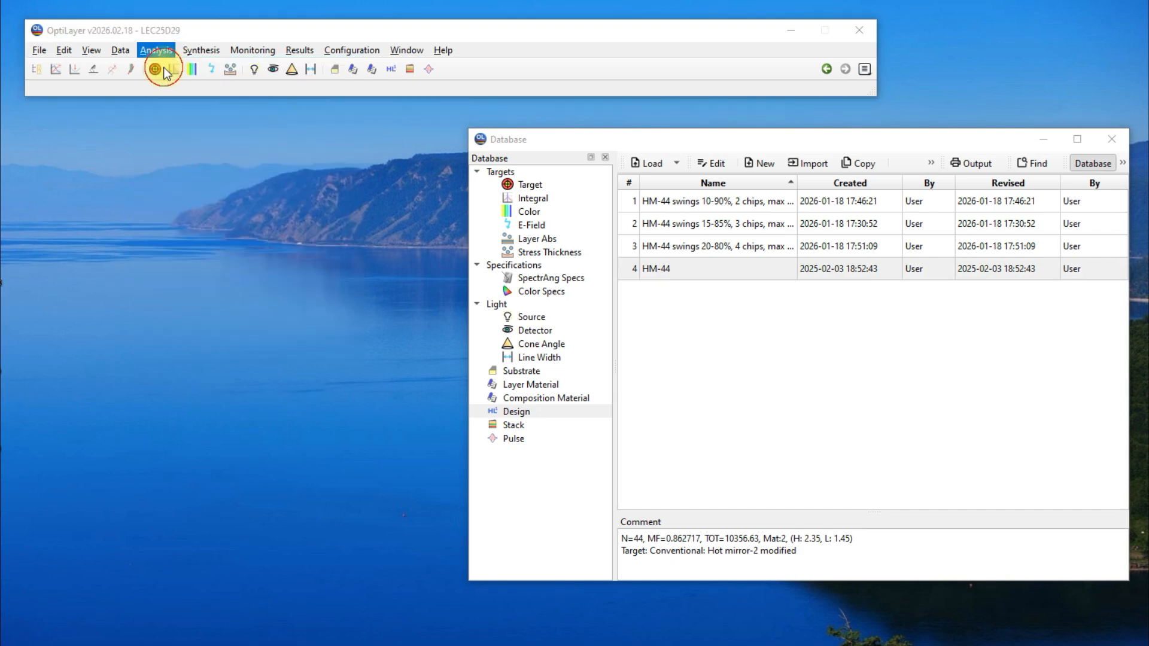
{"action": "left_click_drag", "start_coordinate": [388, 240], "coordinate": [72, 130]}
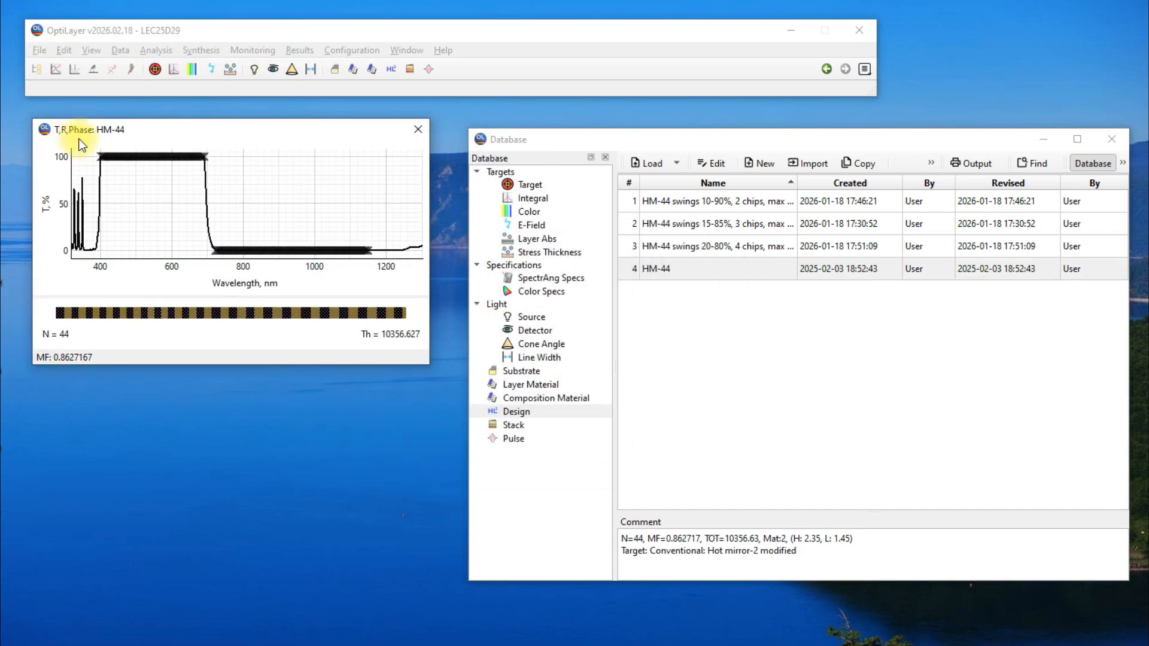
{"action": "left_click_drag", "start_coordinate": [426, 364], "coordinate": [508, 551]}
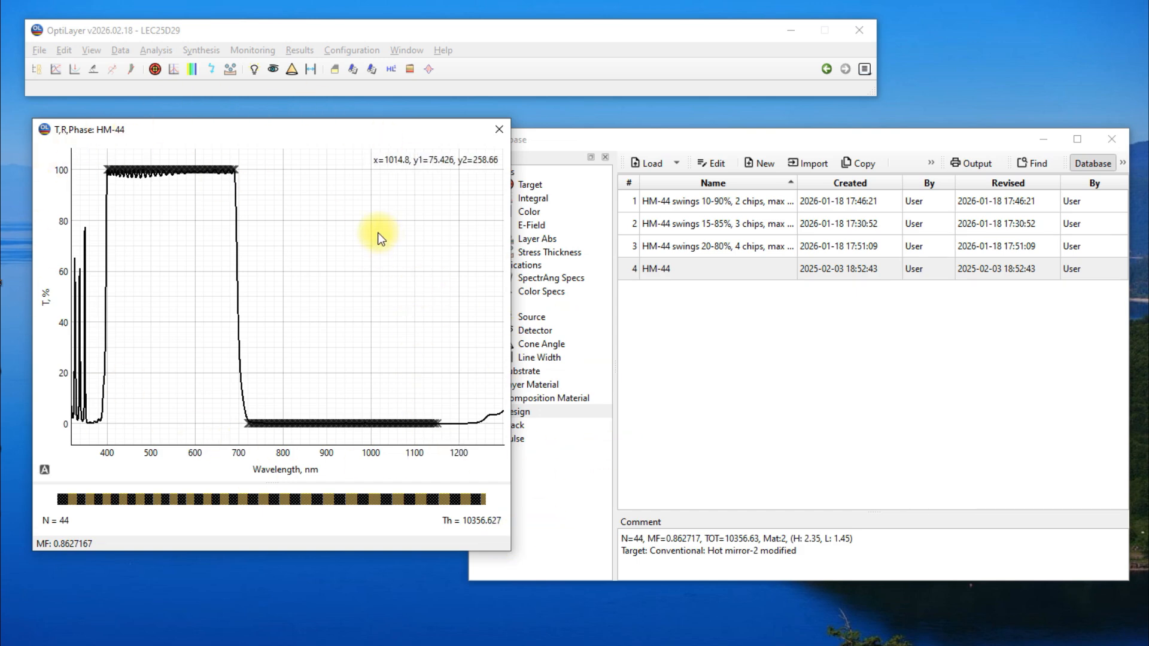
- Open the monochromatic monitoring spreadsheet for the design and select the number of deposition chips for editing
{"action": "left_click", "coordinate": [252, 49]}
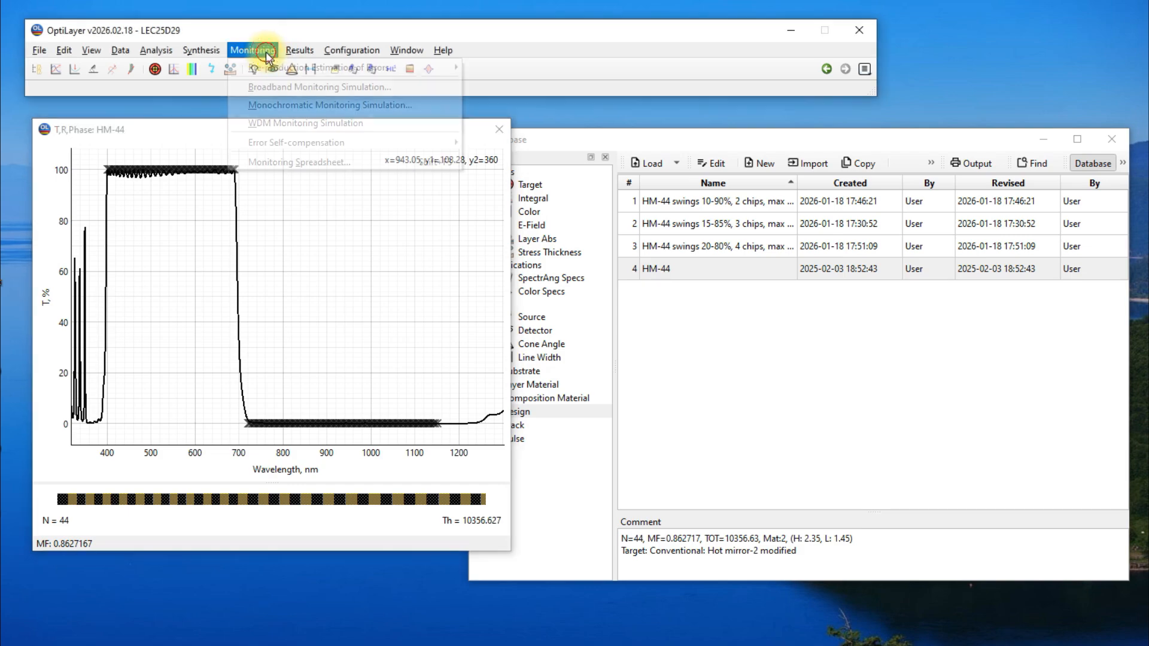
{"action": "left_click", "coordinate": [378, 163]}
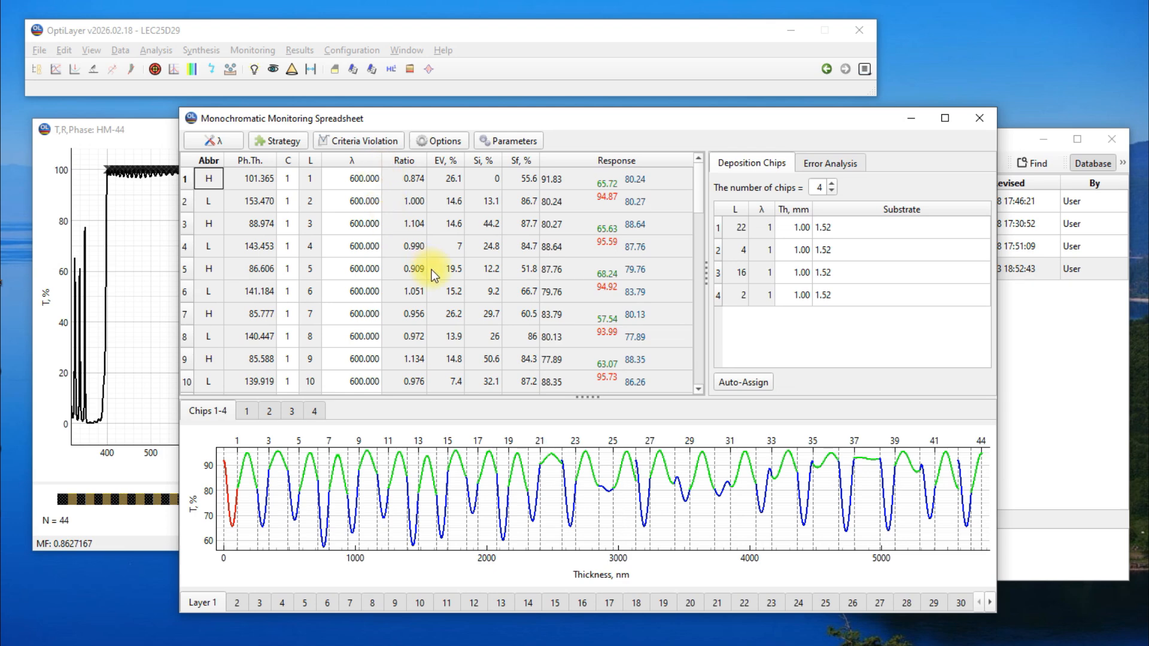
{"action": "double_click", "coordinate": [821, 188]}
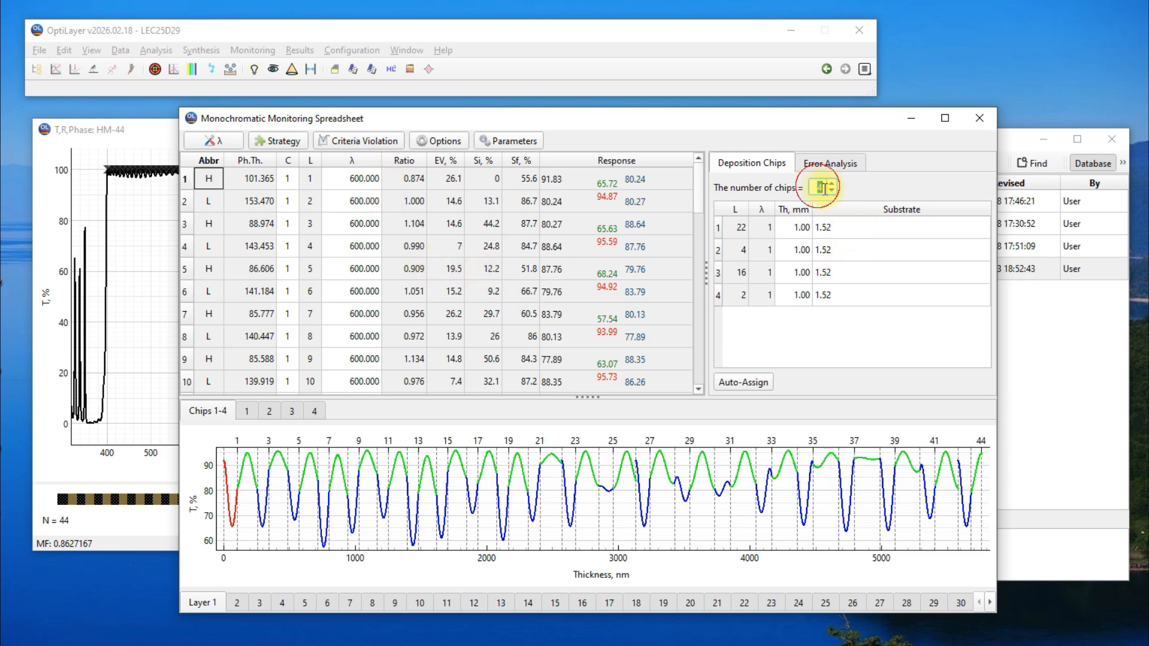
- Open the automatic chip assignment settings, enlarge the dialog, and review the control wavelength range and step
{"action": "left_click", "coordinate": [762, 380]}
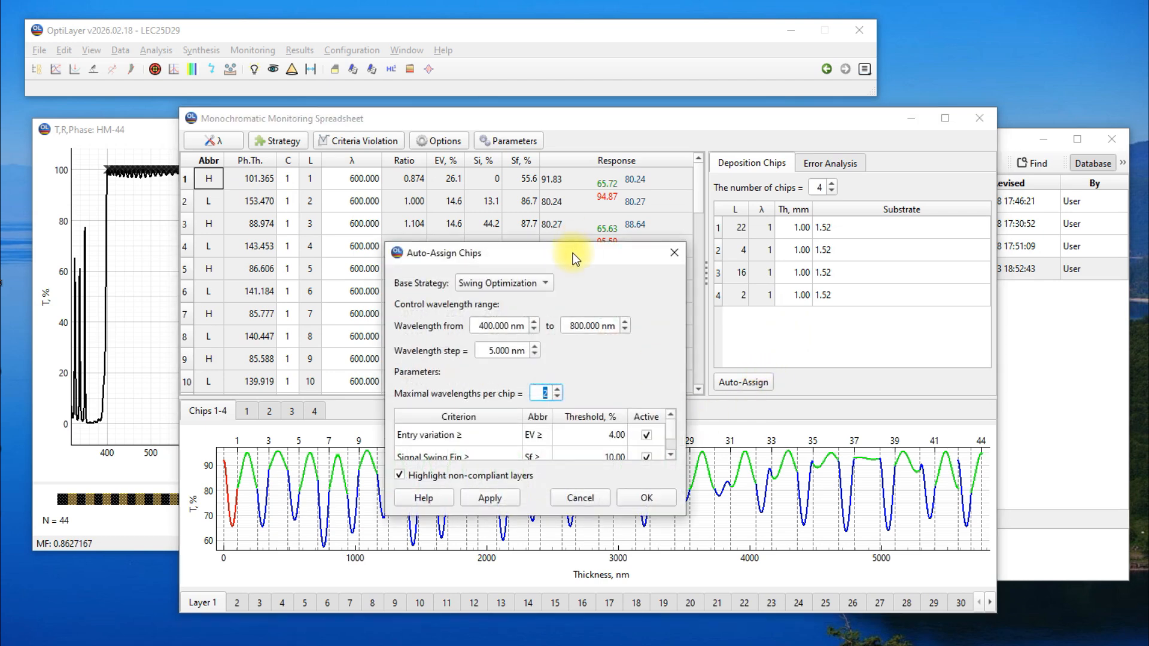
{"action": "left_click_drag", "start_coordinate": [573, 253], "coordinate": [493, 166]}
{"action": "left_click_drag", "start_coordinate": [605, 428], "coordinate": [719, 534]}
{"action": "left_click", "coordinate": [419, 238]}
{"action": "left_click", "coordinate": [490, 238]}
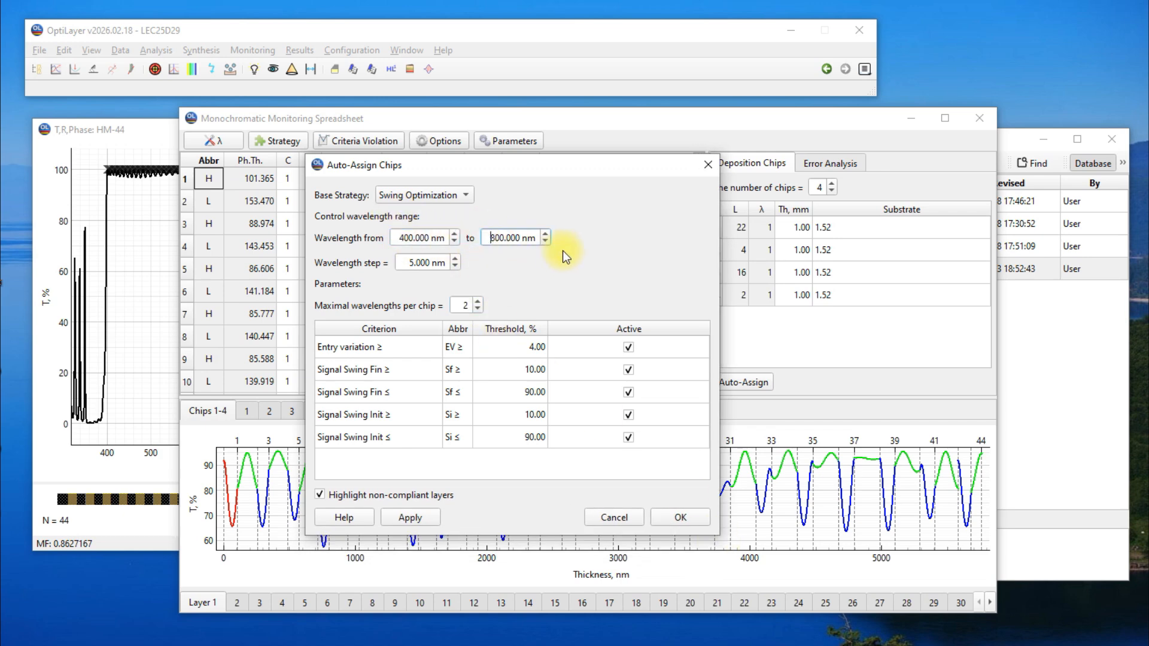
{"action": "left_click", "coordinate": [410, 263]}
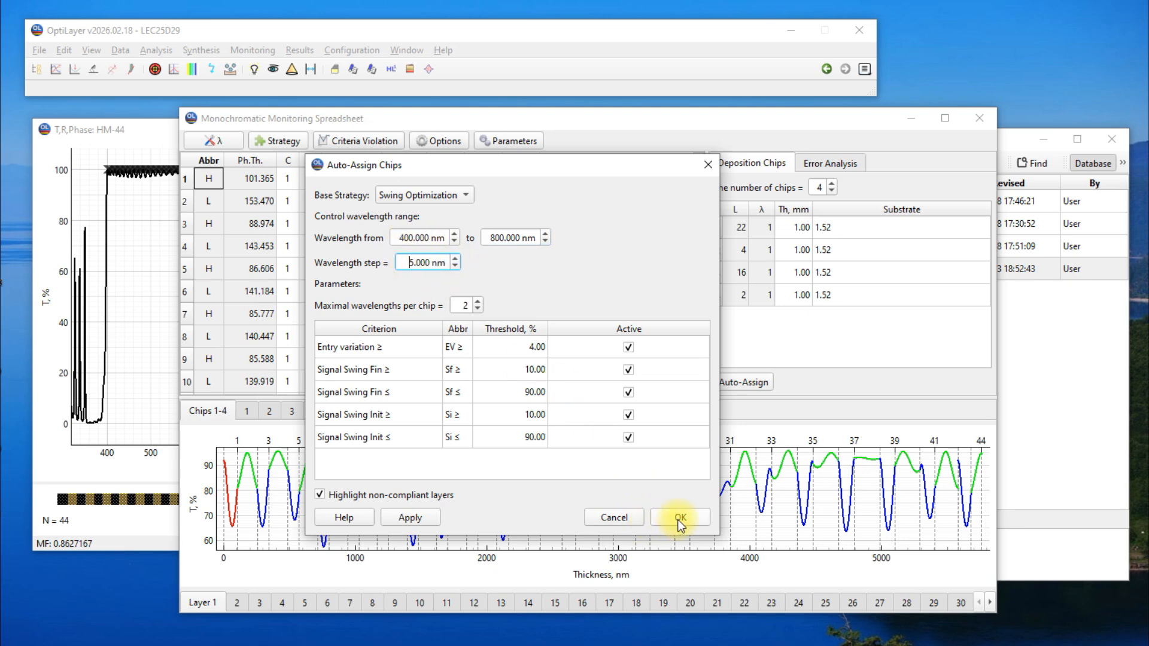
- Review the entry variation and the final and initial signal swing thresholds among the auto-assign criteria
{"action": "left_click", "coordinate": [537, 349]}
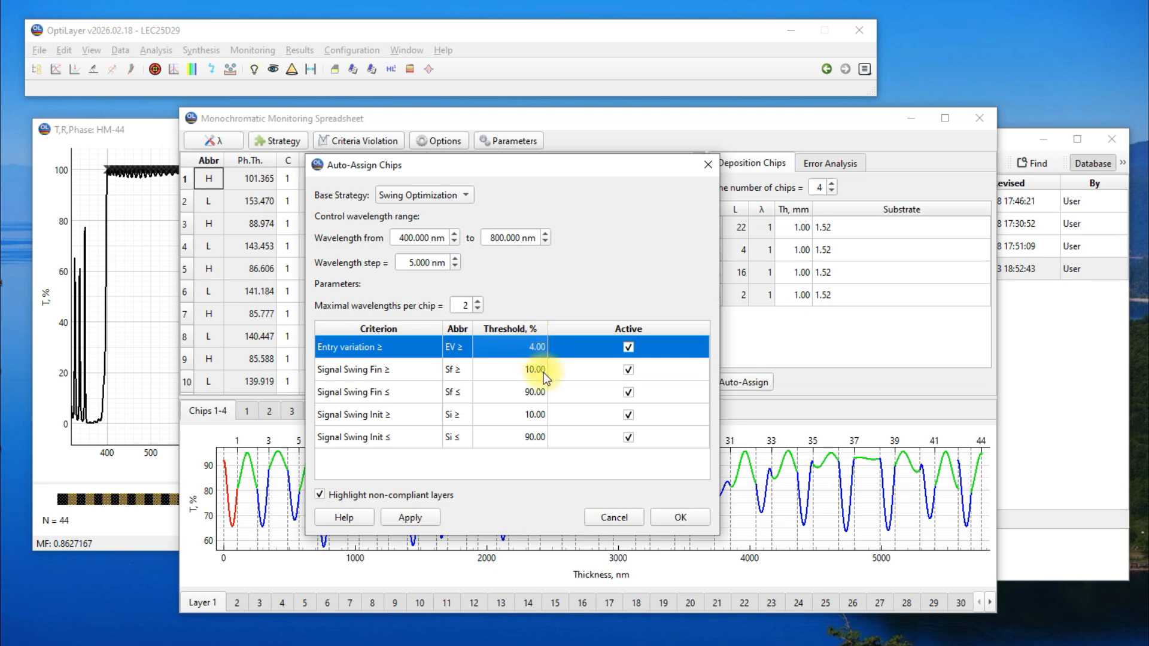
{"action": "left_click", "coordinate": [543, 372]}
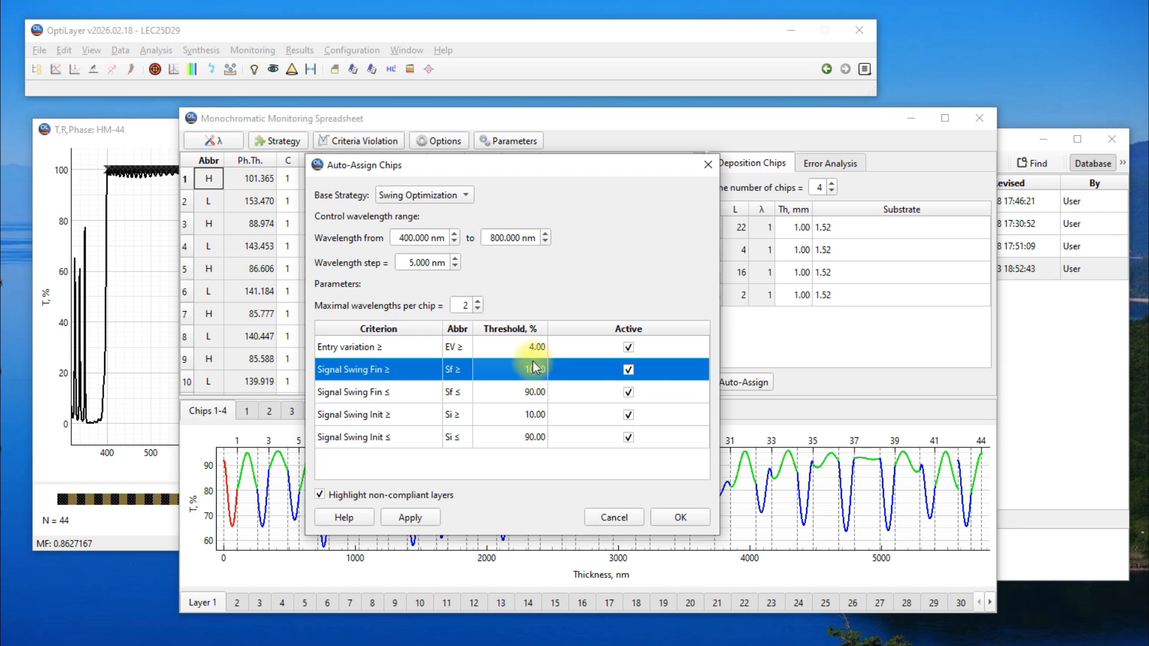
{"action": "left_click", "coordinate": [538, 413]}
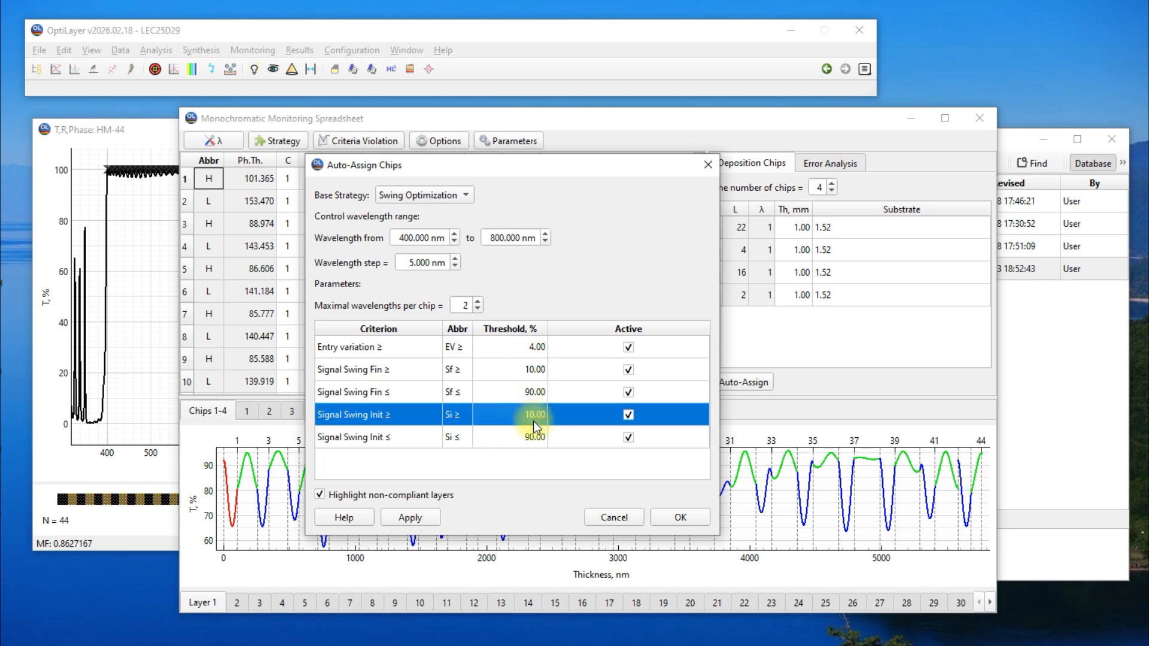
{"action": "left_click", "coordinate": [540, 392]}
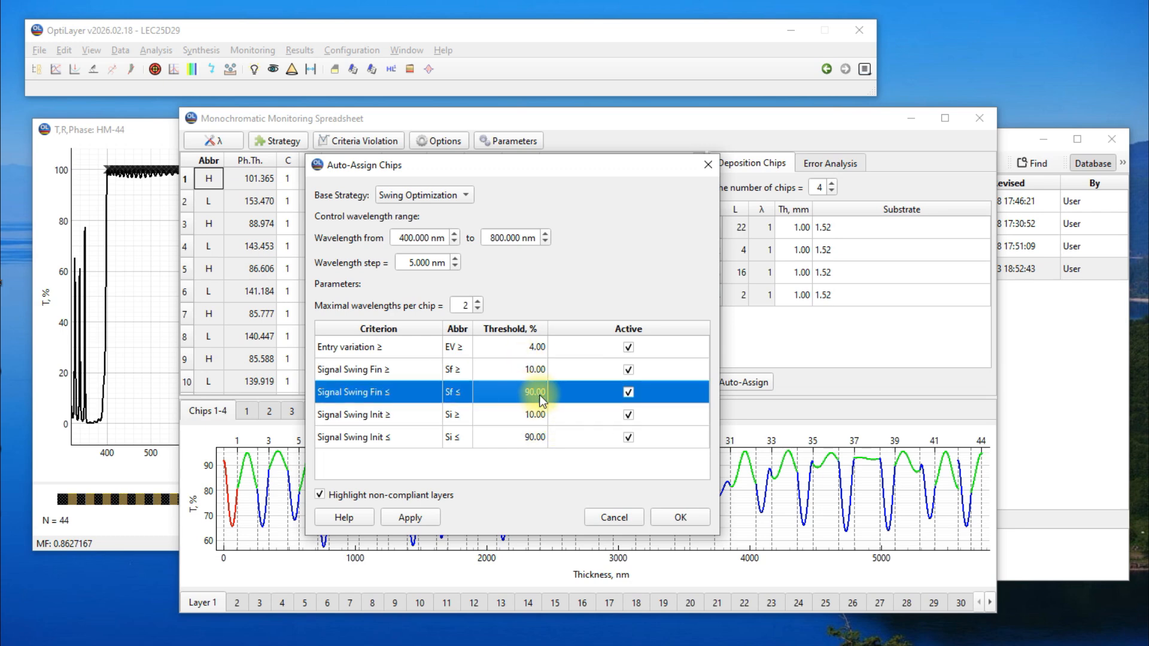
{"action": "left_click", "coordinate": [547, 436]}
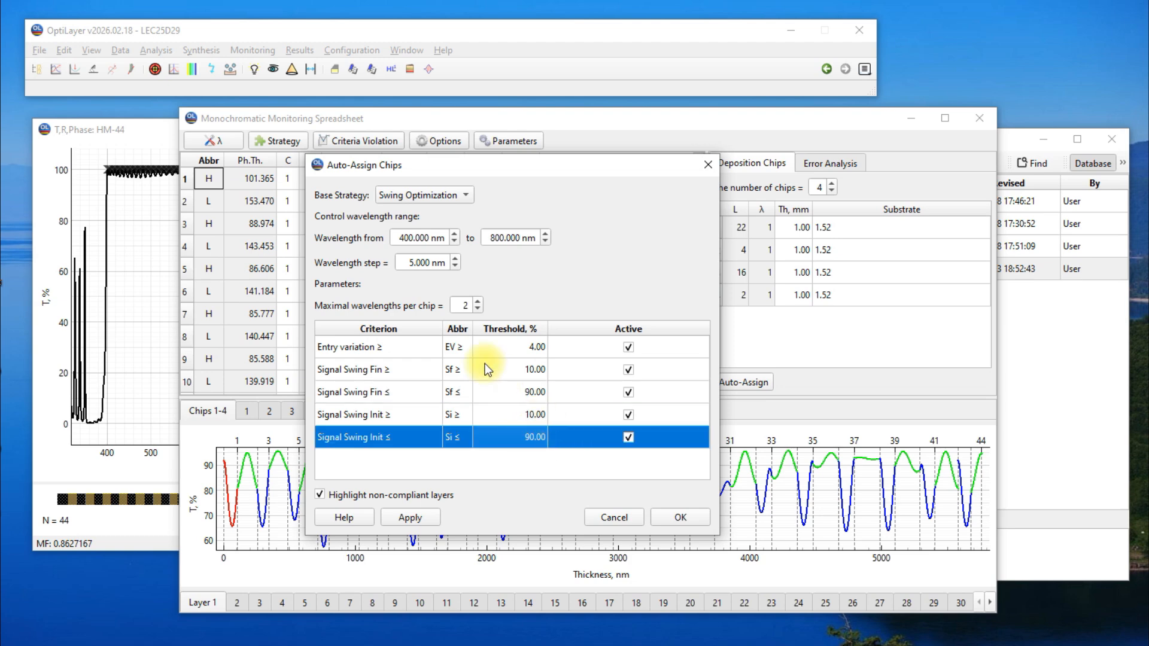
- Set the maximal wavelengths per chip to 4 and run the automatic chip assignment
{"action": "left_click", "coordinate": [472, 305]}
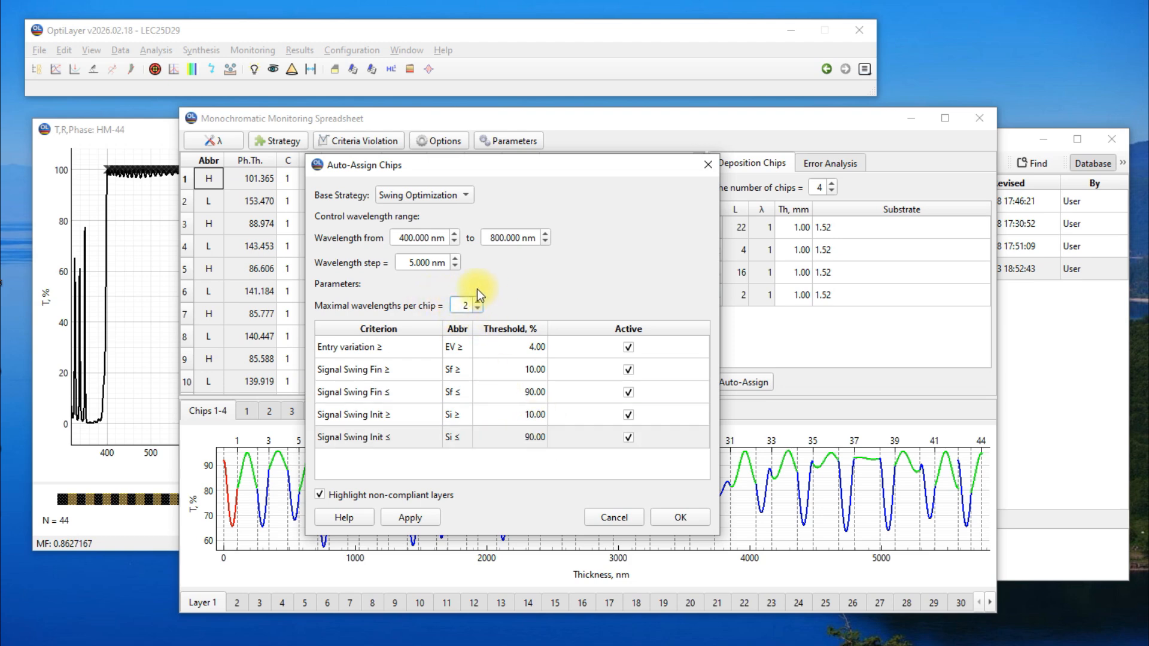
{"action": "double_click", "coordinate": [466, 306]}
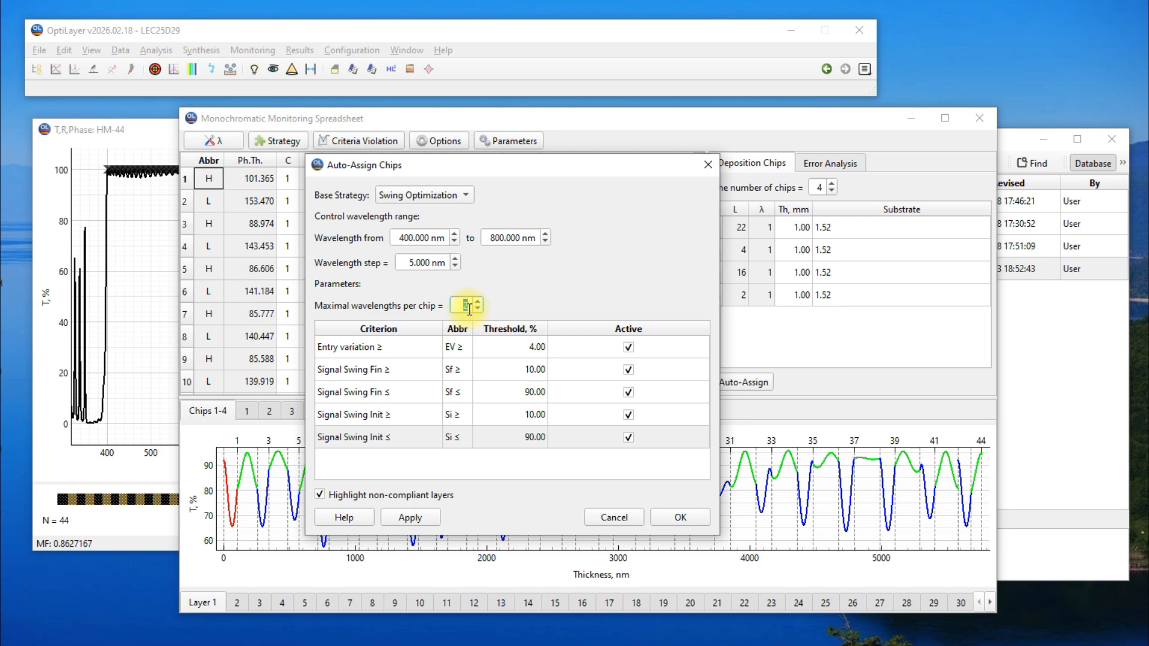
{"action": "left_click", "coordinate": [680, 517]}
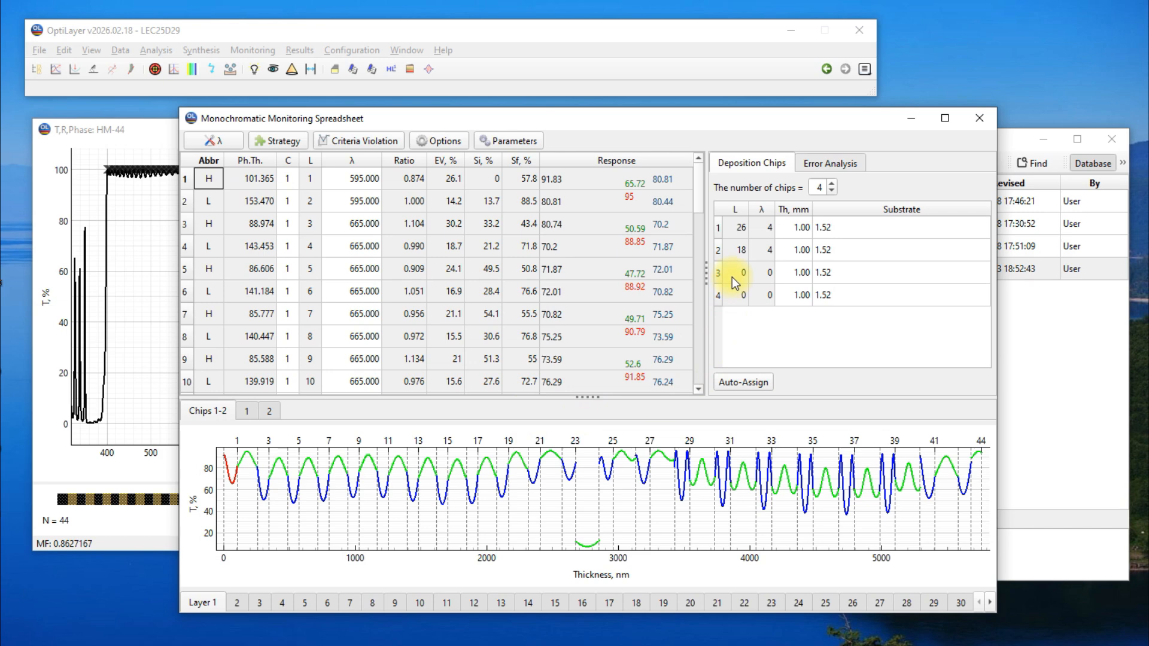
- Examine which layers are assigned to chips 1 and 2, including the chip change after layer 26 and the last layer
{"action": "left_click", "coordinate": [729, 228]}
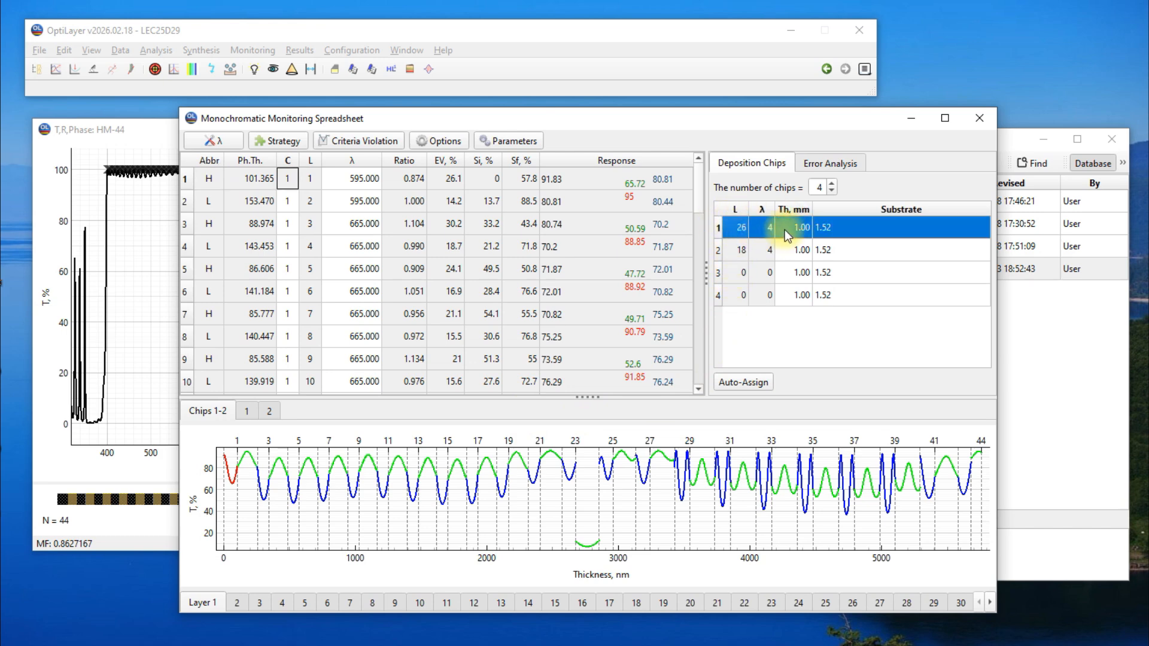
{"action": "left_click_drag", "start_coordinate": [699, 192], "coordinate": [691, 293]}
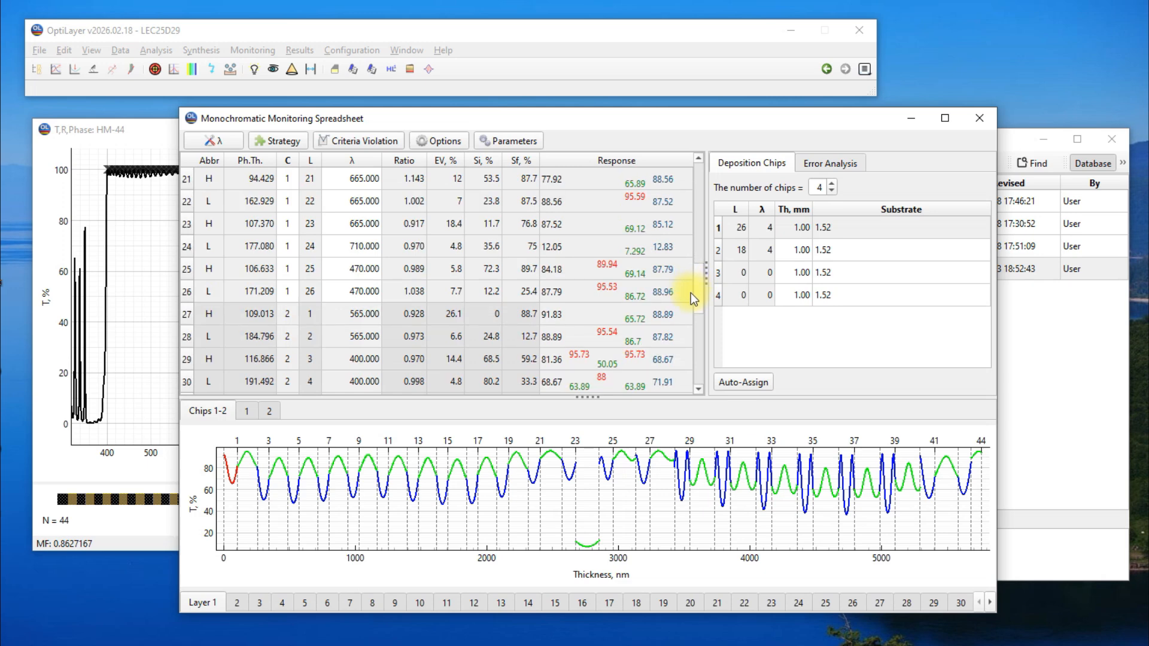
{"action": "left_click", "coordinate": [187, 292]}
{"action": "left_click", "coordinate": [187, 312]}
{"action": "left_click_drag", "start_coordinate": [691, 284], "coordinate": [712, 369]}
{"action": "left_click", "coordinate": [187, 383]}
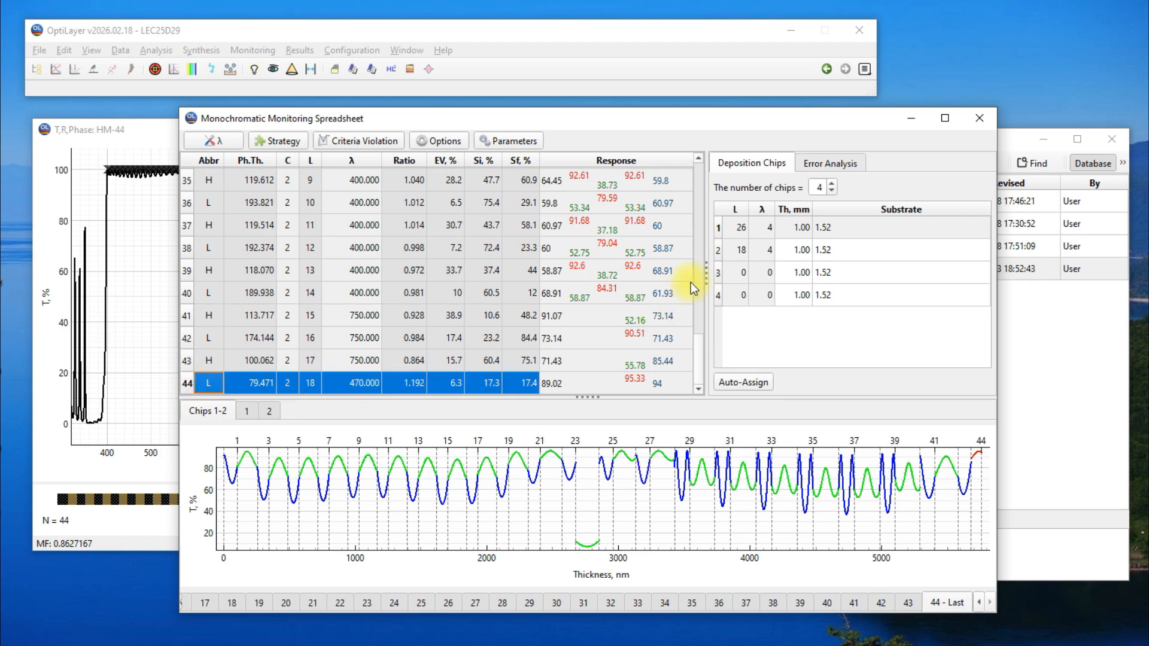
{"action": "left_click", "coordinate": [722, 250]}
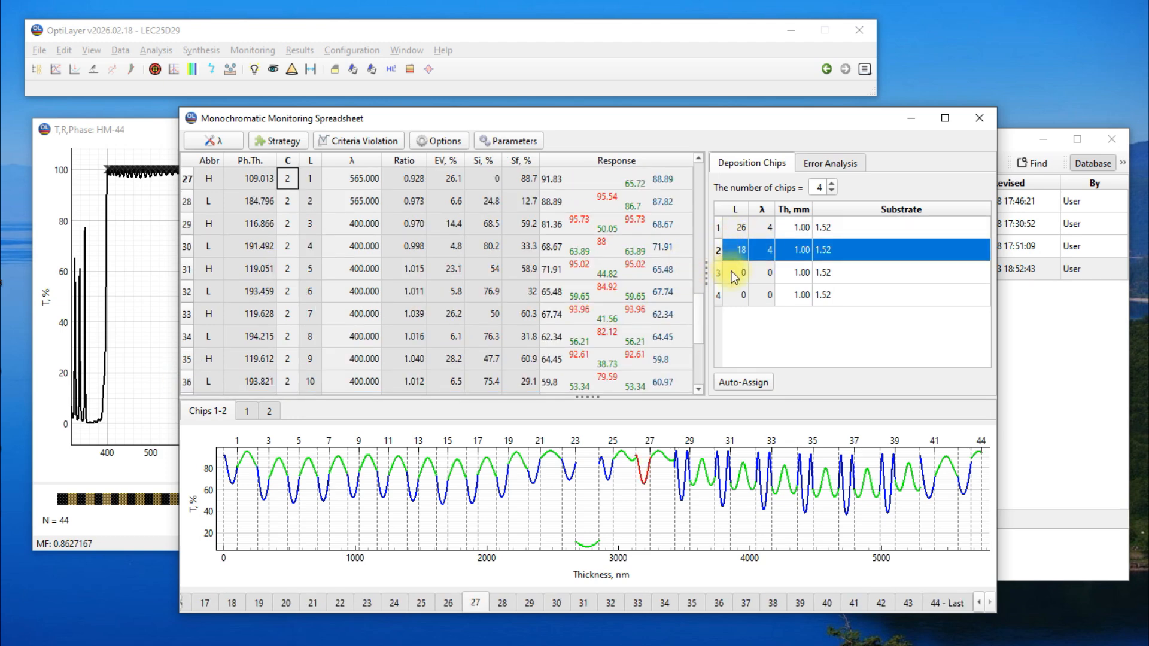
- Examine the monitoring signal curves of chips 1 and 2 separately and the number of wavelengths used per chip
{"action": "left_click", "coordinate": [247, 412]}
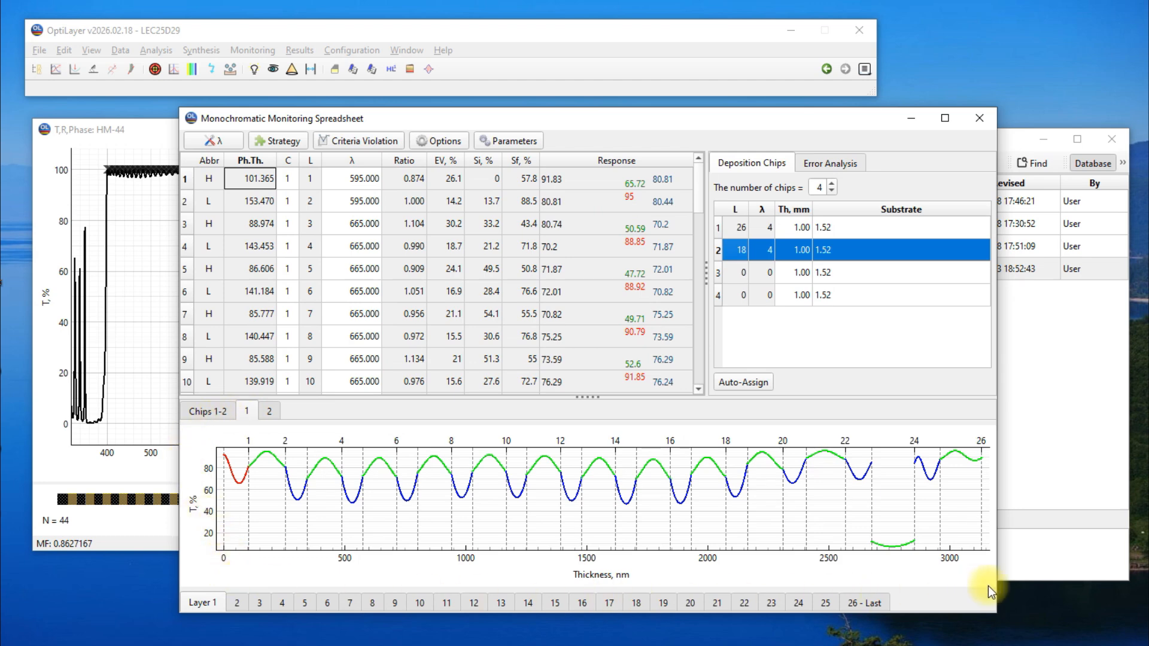
{"action": "left_click", "coordinate": [270, 411]}
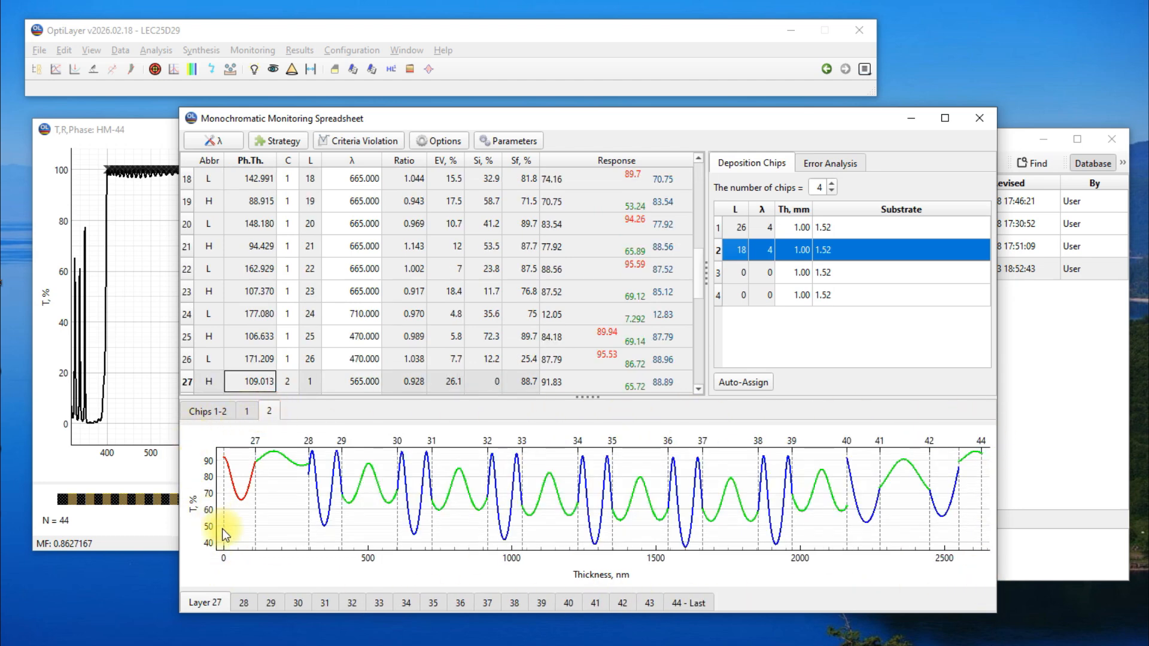
{"action": "left_click", "coordinate": [757, 206]}
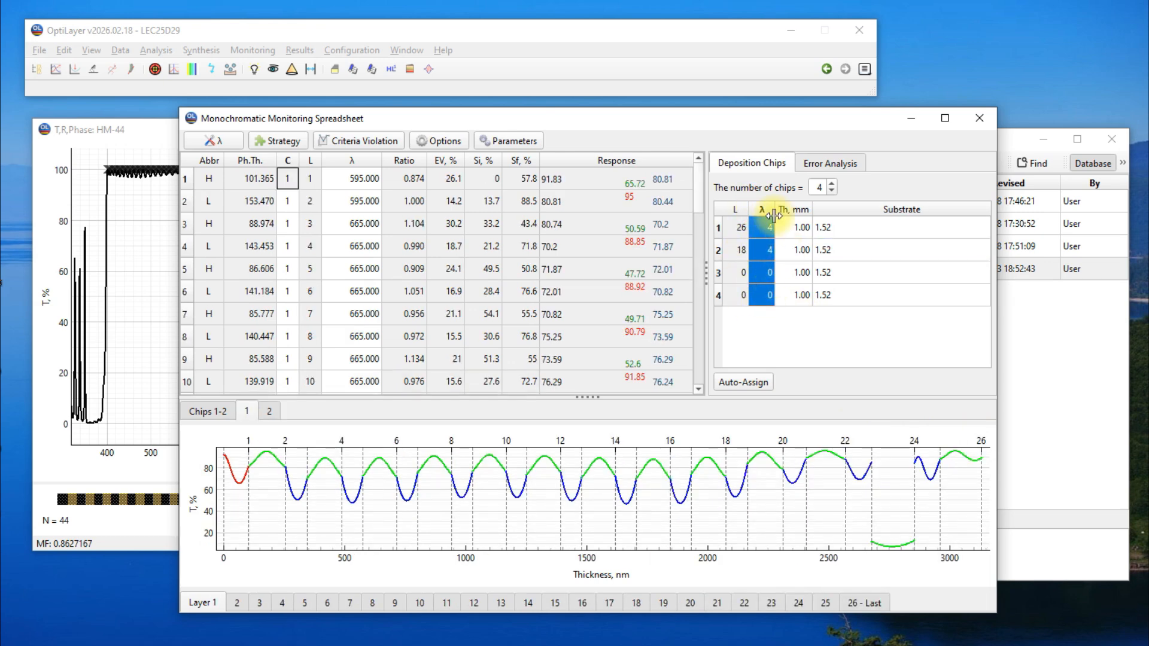
{"action": "mouse_move", "coordinate": [703, 187]}
{"action": "left_mouse_down"}
{"action": "mouse_move", "coordinate": [702, 340]}
{"action": "mouse_move", "coordinate": [696, 175]}
{"action": "left_mouse_up"}
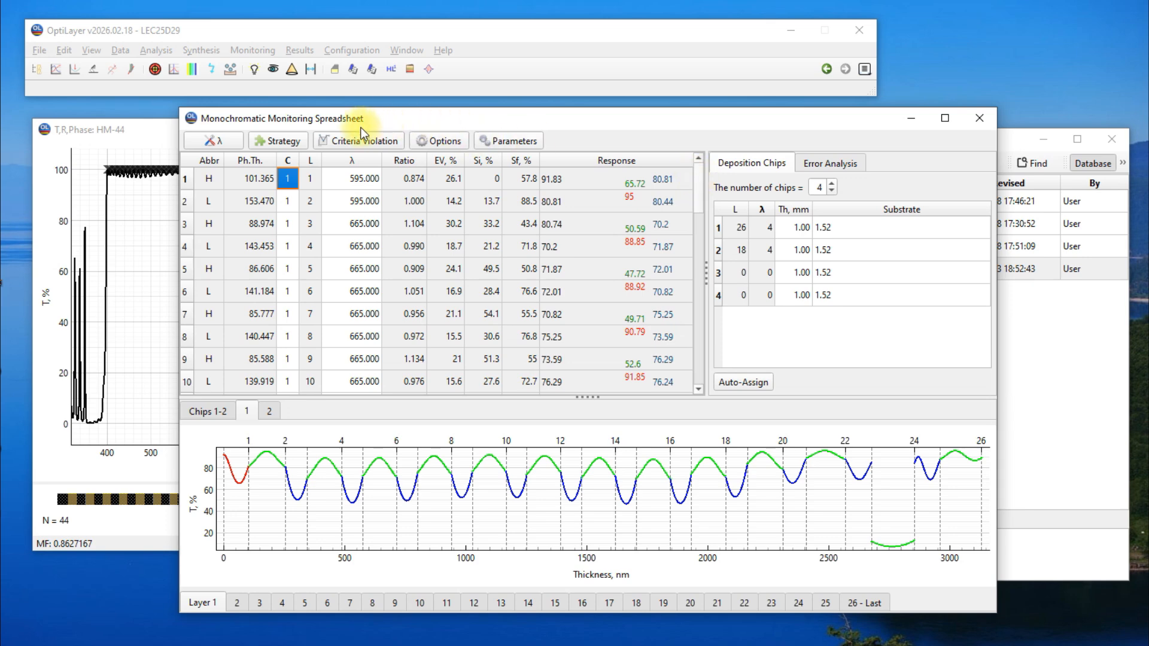
- Set the criteria violation highlighting for both final and initial swing to below 20% and above 80%, and check the flagged layers
{"action": "left_click", "coordinate": [357, 143]}
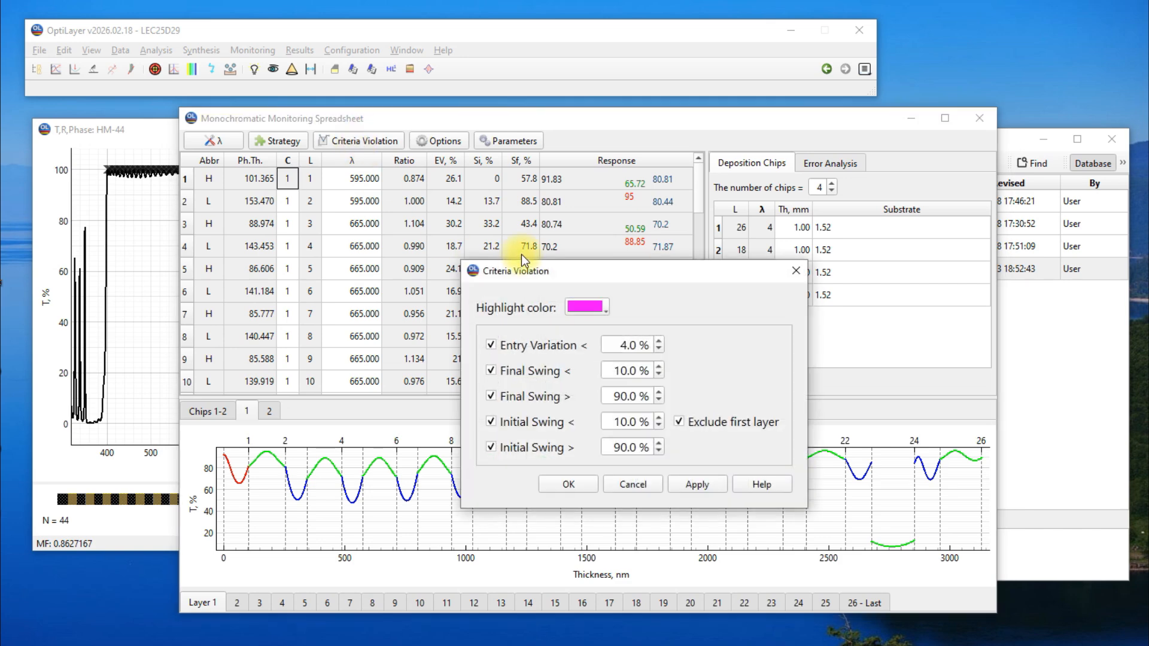
{"action": "left_click_drag", "start_coordinate": [612, 370], "coordinate": [627, 376]}
{"action": "type", "text": "20"}
{"action": "left_click_drag", "start_coordinate": [611, 422], "coordinate": [613, 396]}
{"action": "type", "text": "20"}
{"action": "type", "text": "8"}
{"action": "left_click_drag", "start_coordinate": [622, 448], "coordinate": [613, 447]}
{"action": "type", "text": "8"}
{"action": "left_click", "coordinate": [569, 482]}
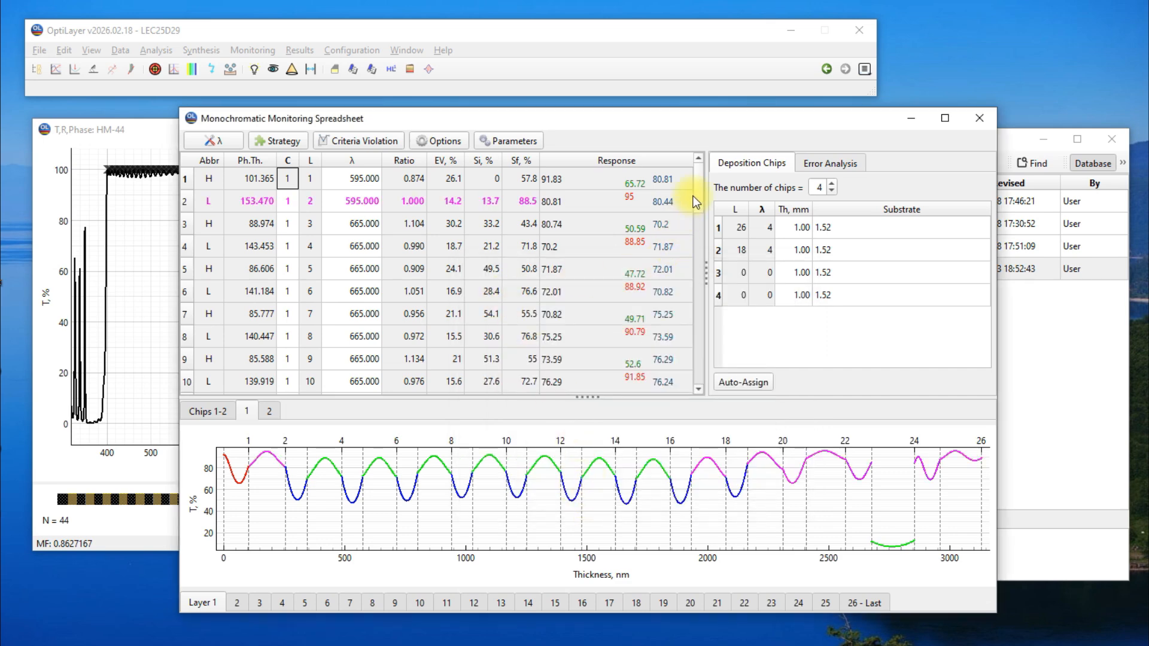
{"action": "mouse_move", "coordinate": [703, 181]}
{"action": "left_mouse_down"}
{"action": "mouse_move", "coordinate": [711, 329]}
{"action": "mouse_move", "coordinate": [723, 235]}
{"action": "mouse_move", "coordinate": [709, 181]}
{"action": "left_mouse_up"}
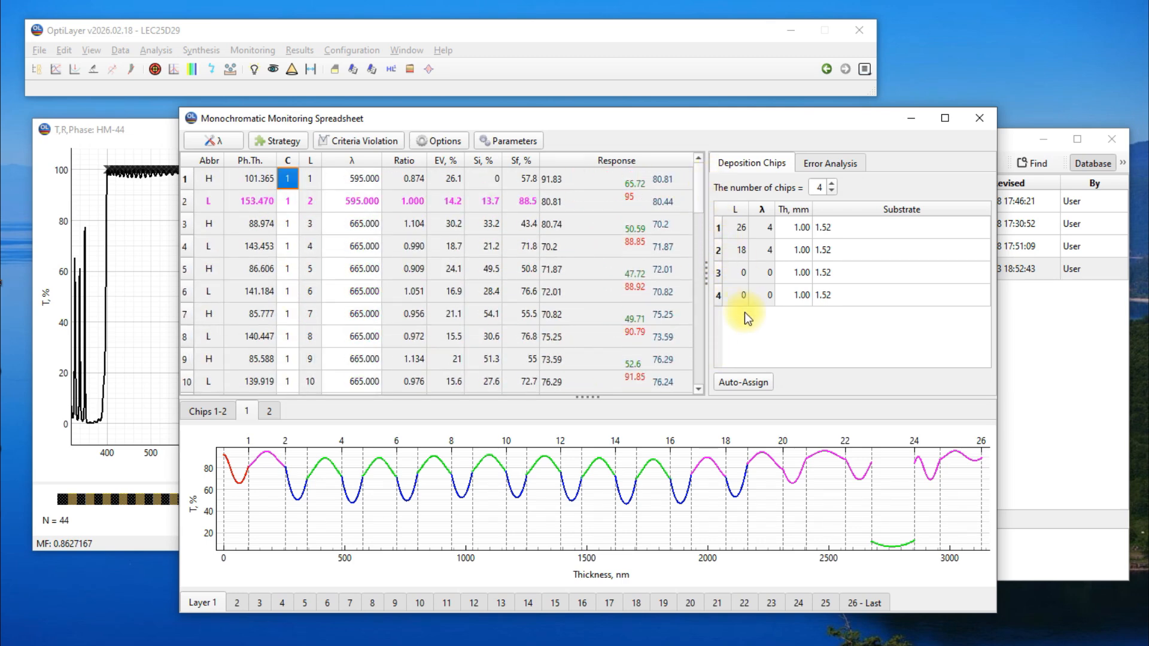
- Set the auto-assign thresholds for both final and initial signal swing to 20% and 80%, and run the automatic chip assignment
{"action": "left_click", "coordinate": [741, 380]}
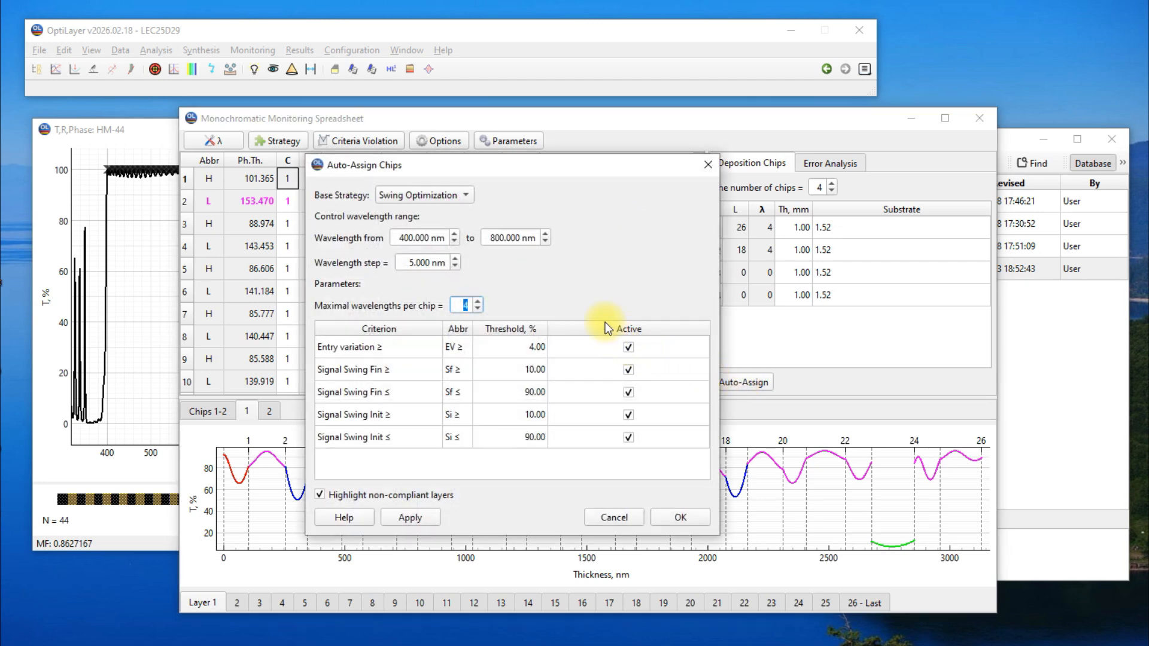
{"action": "left_click", "coordinate": [527, 370]}
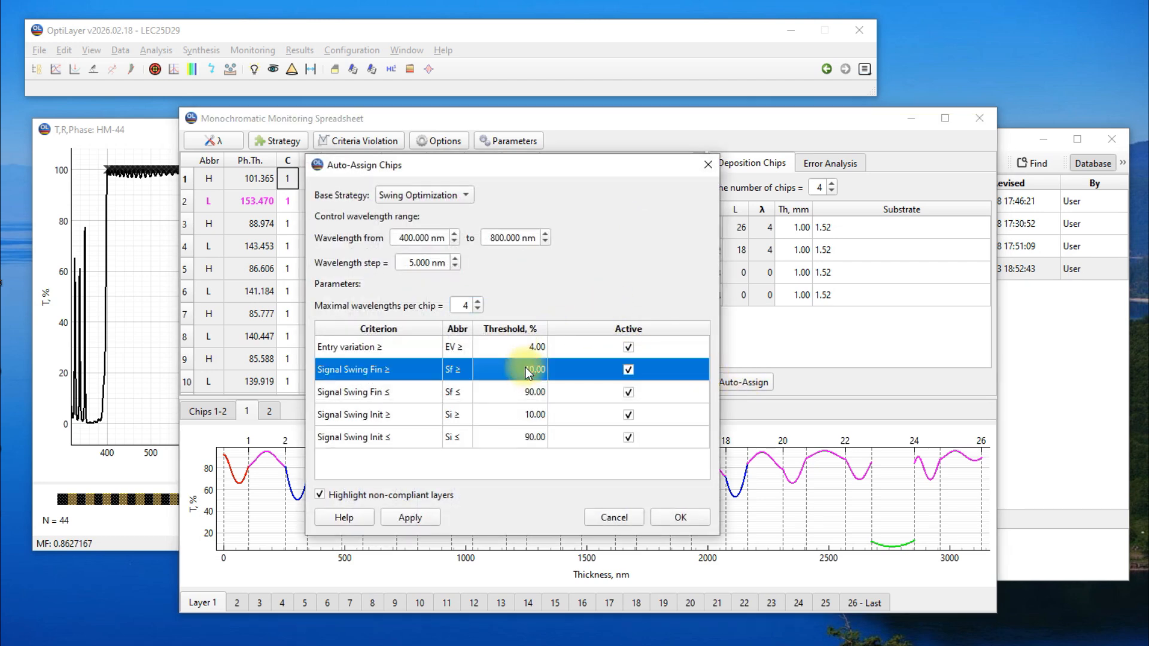
{"action": "type", "text": "20"}
{"action": "left_click", "coordinate": [547, 394]}
{"action": "type", "text": "80"}
{"action": "left_click", "coordinate": [526, 415]}
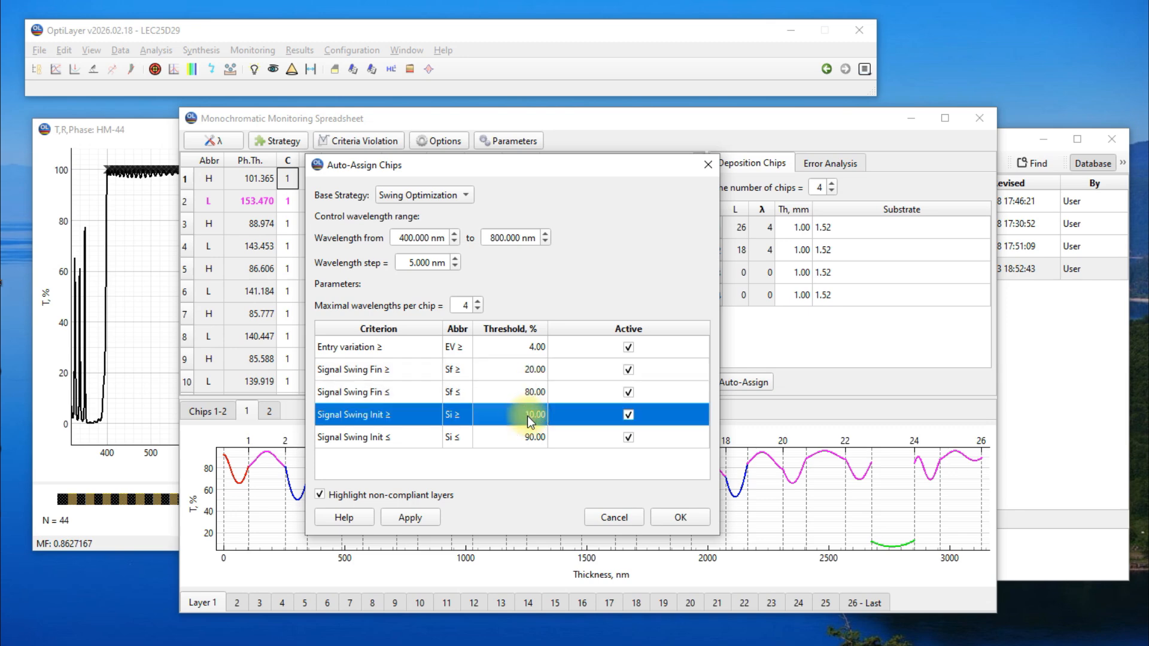
{"action": "type", "text": "20"}
{"action": "left_click", "coordinate": [527, 438]}
{"action": "type", "text": "80"}
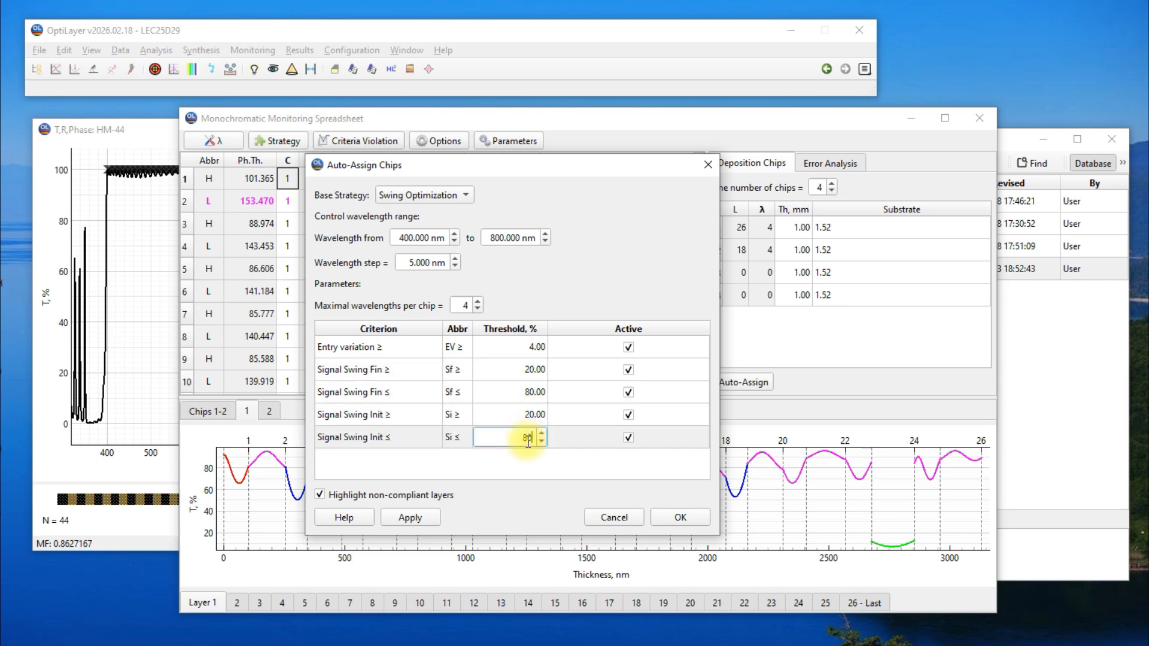
{"action": "left_click", "coordinate": [665, 519]}
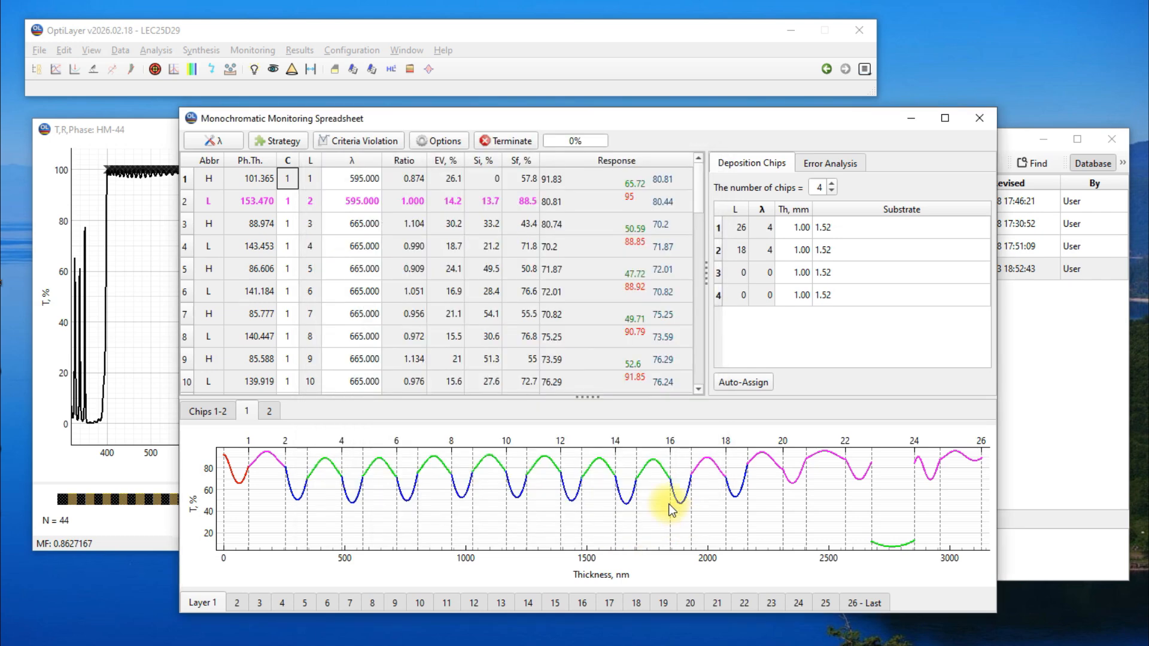
- Examine the assigned layers and the monitoring signal curves of chips 1 to 4, individually and all together
{"action": "left_click_drag", "start_coordinate": [700, 198], "coordinate": [737, 375]}
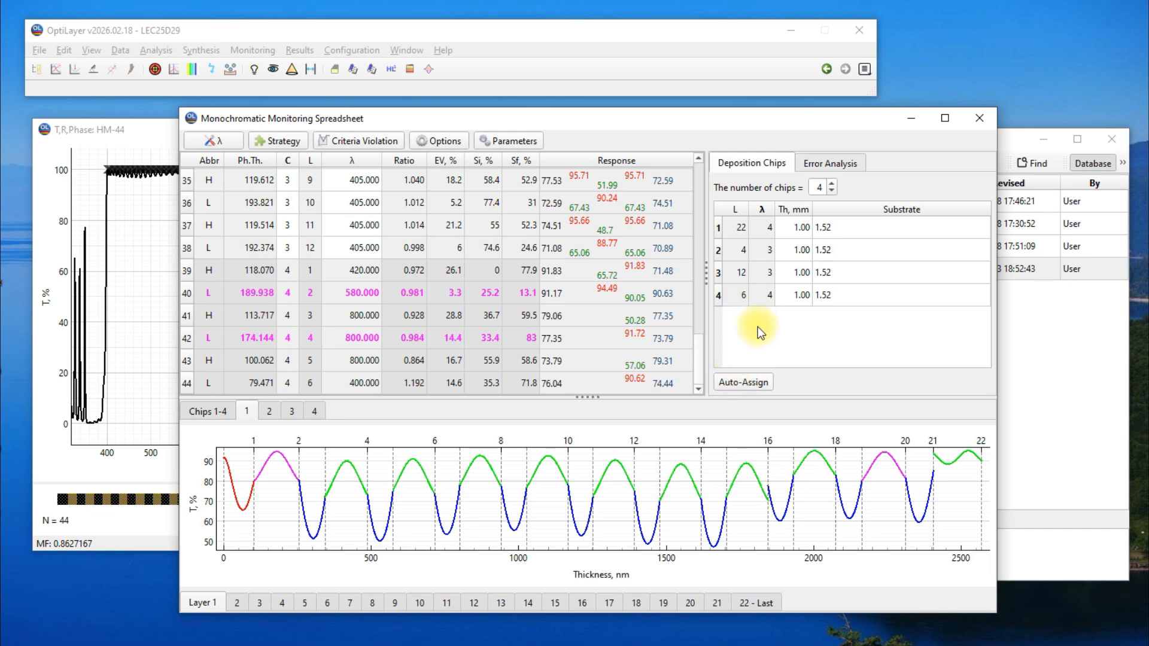
{"action": "left_click", "coordinate": [226, 419]}
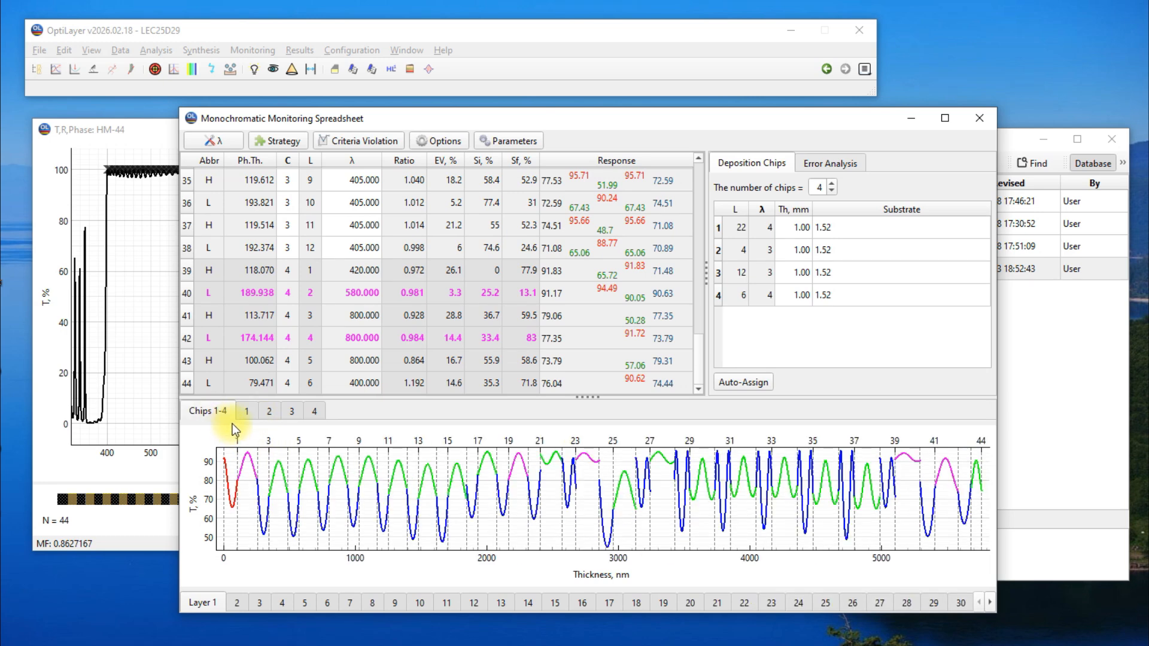
{"action": "left_click", "coordinate": [249, 412]}
{"action": "left_click", "coordinate": [274, 411]}
{"action": "left_click", "coordinate": [291, 412]}
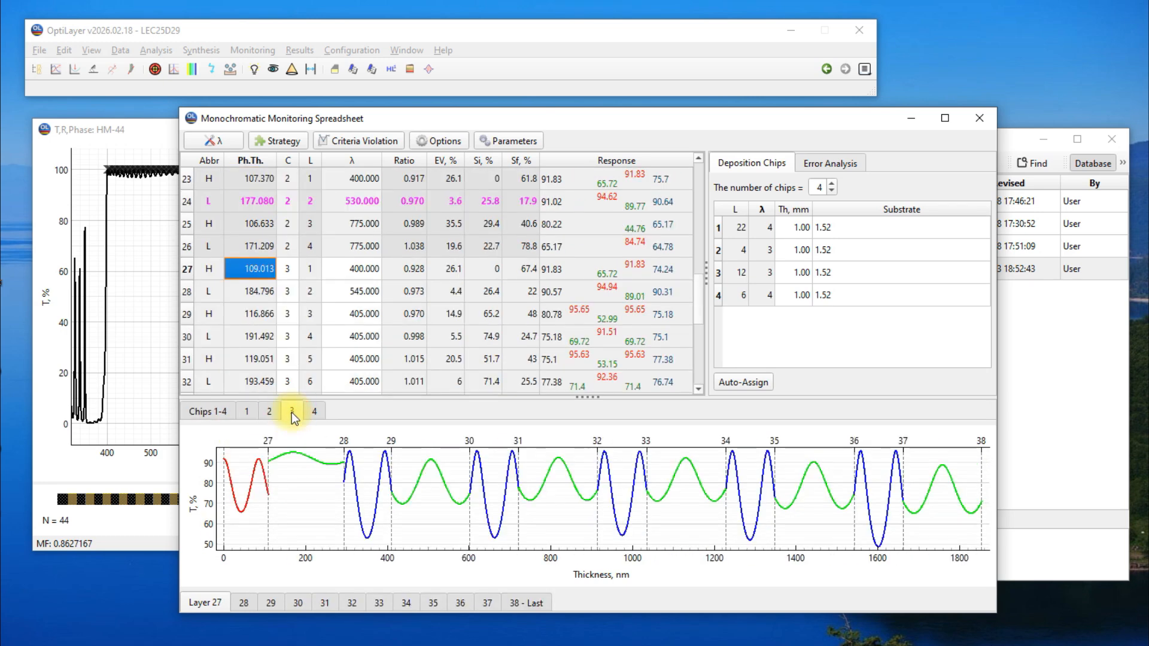
{"action": "left_click", "coordinate": [315, 411]}
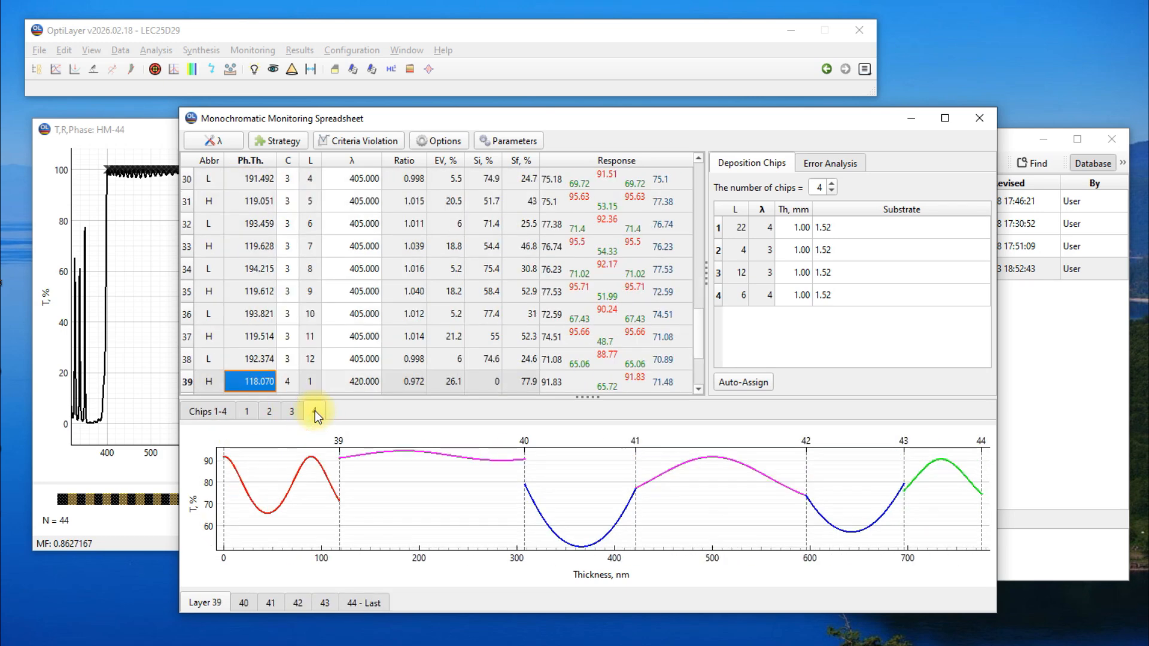
{"action": "left_click", "coordinate": [193, 413]}
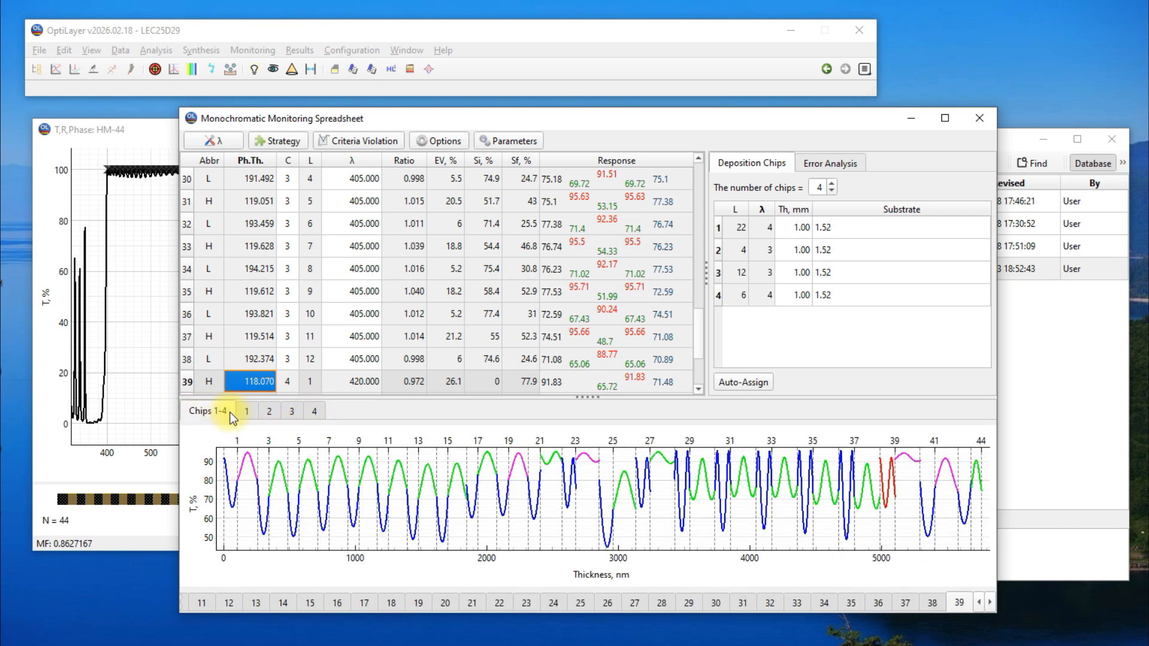
- Inspect the highlighted non-compliant layers 40, 42, 24, 20 and 2 in the spreadsheet and their signal curves
{"action": "scroll", "coordinate": [698, 352], "scroll_direction": "down", "scroll_amount": 2}
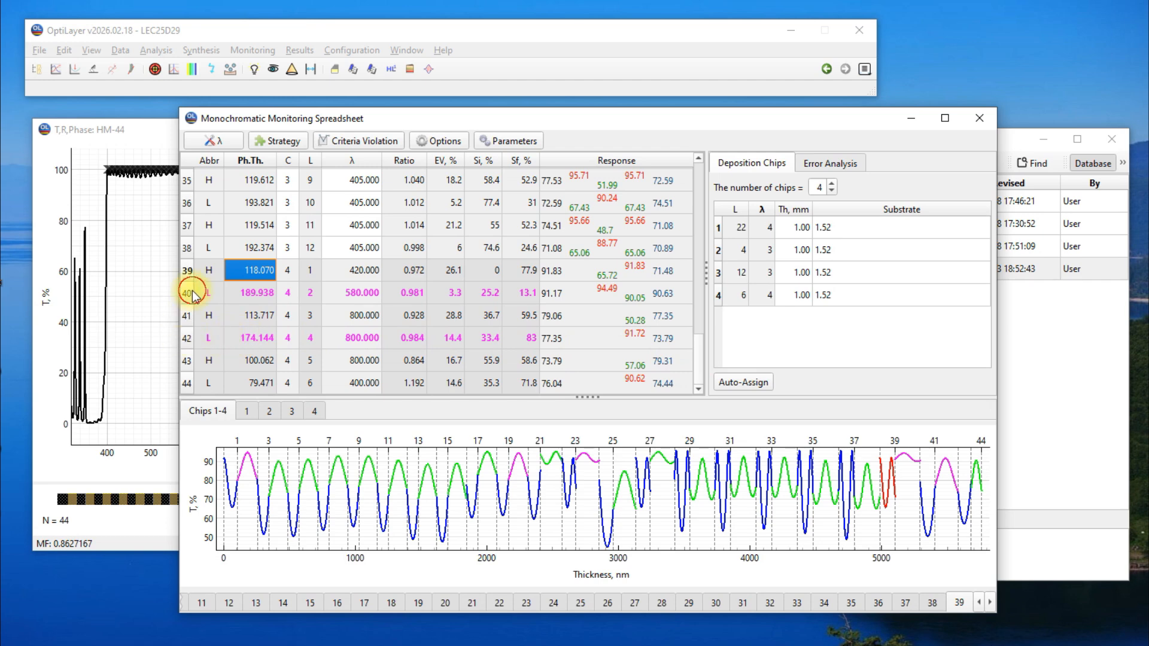
{"action": "left_click", "coordinate": [191, 293]}
{"action": "left_click", "coordinate": [187, 338]}
{"action": "left_click_drag", "start_coordinate": [698, 364], "coordinate": [708, 288]}
{"action": "left_click", "coordinate": [187, 269]}
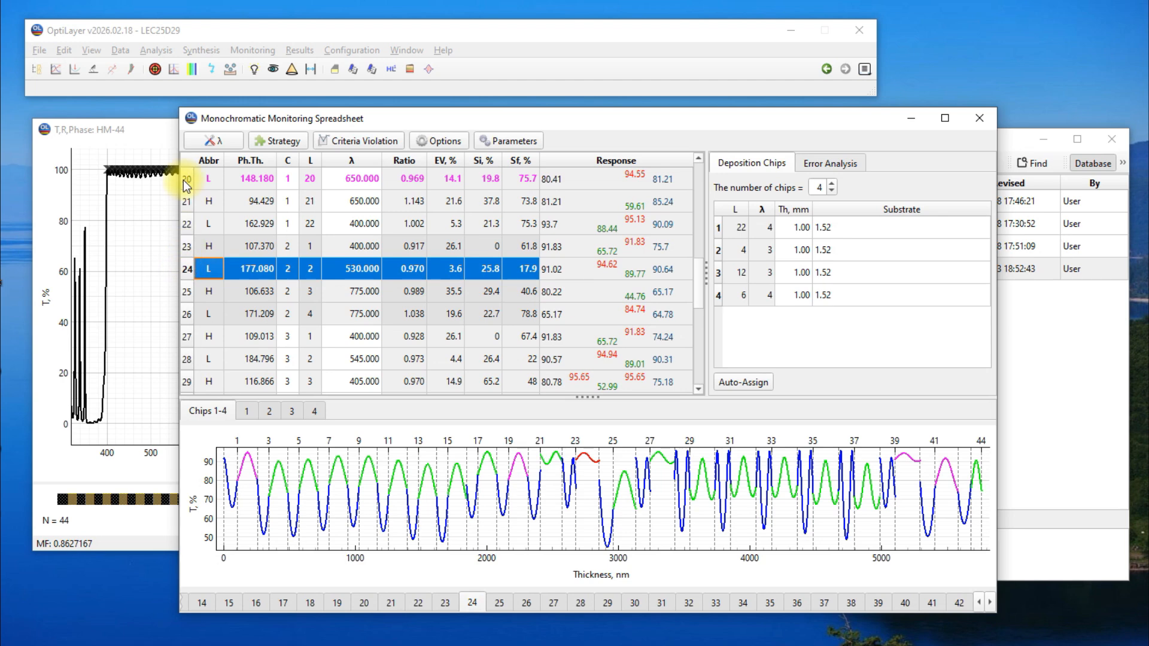
{"action": "left_click", "coordinate": [186, 178]}
{"action": "left_click_drag", "start_coordinate": [704, 275], "coordinate": [712, 170]}
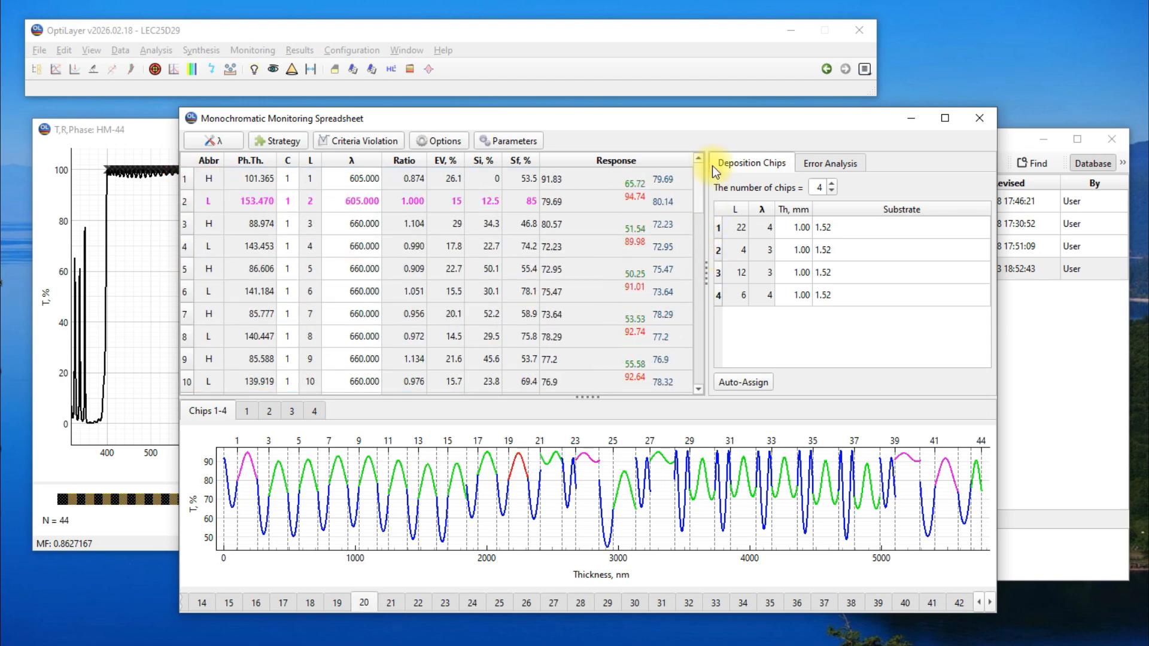
{"action": "left_click", "coordinate": [185, 204]}
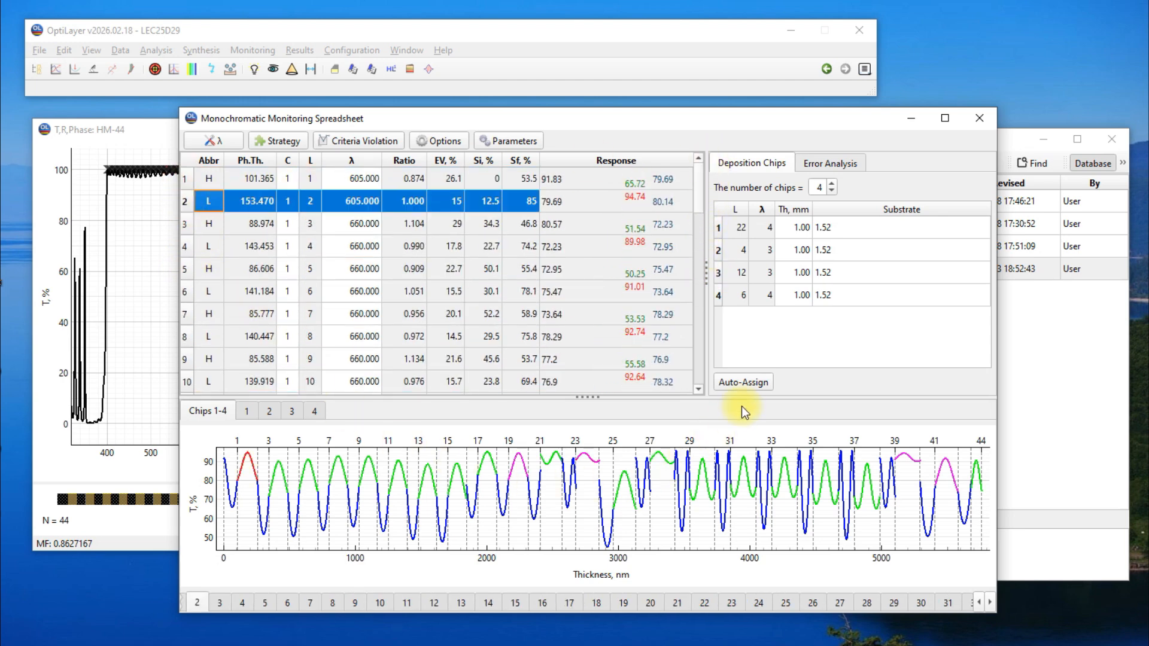
- Relax the auto-assign thresholds for both final and initial signal swing to 15% and 85%
{"action": "left_click", "coordinate": [745, 384]}
{"action": "left_click", "coordinate": [524, 370]}
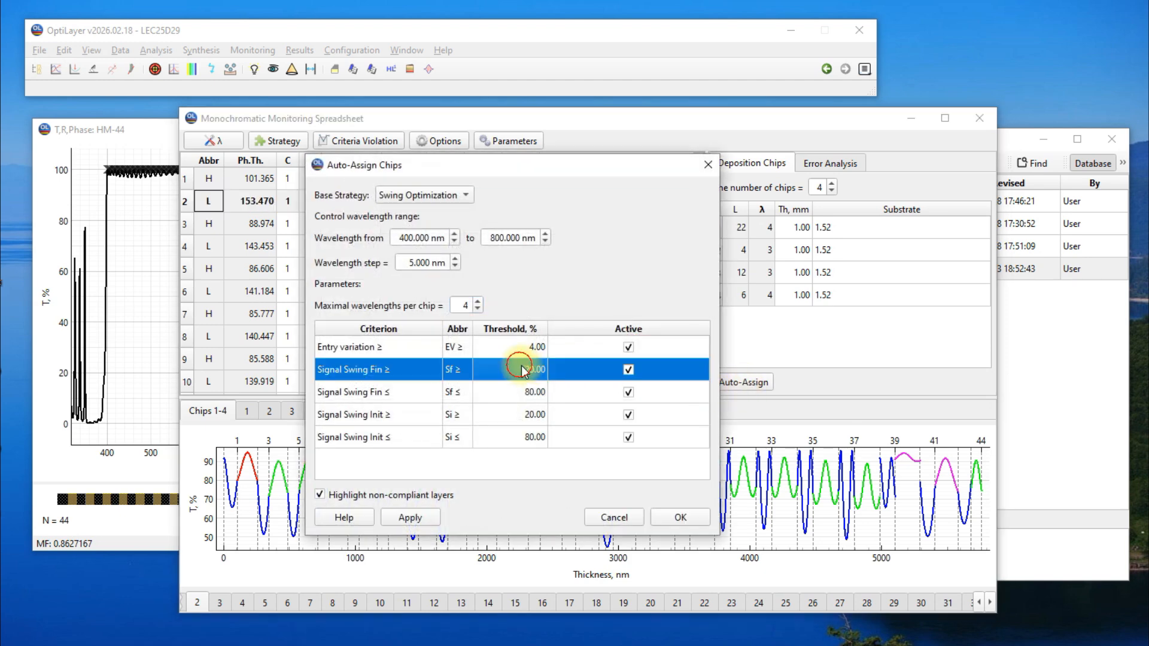
{"action": "double_click", "coordinate": [526, 371]}
{"action": "type", "text": "15"}
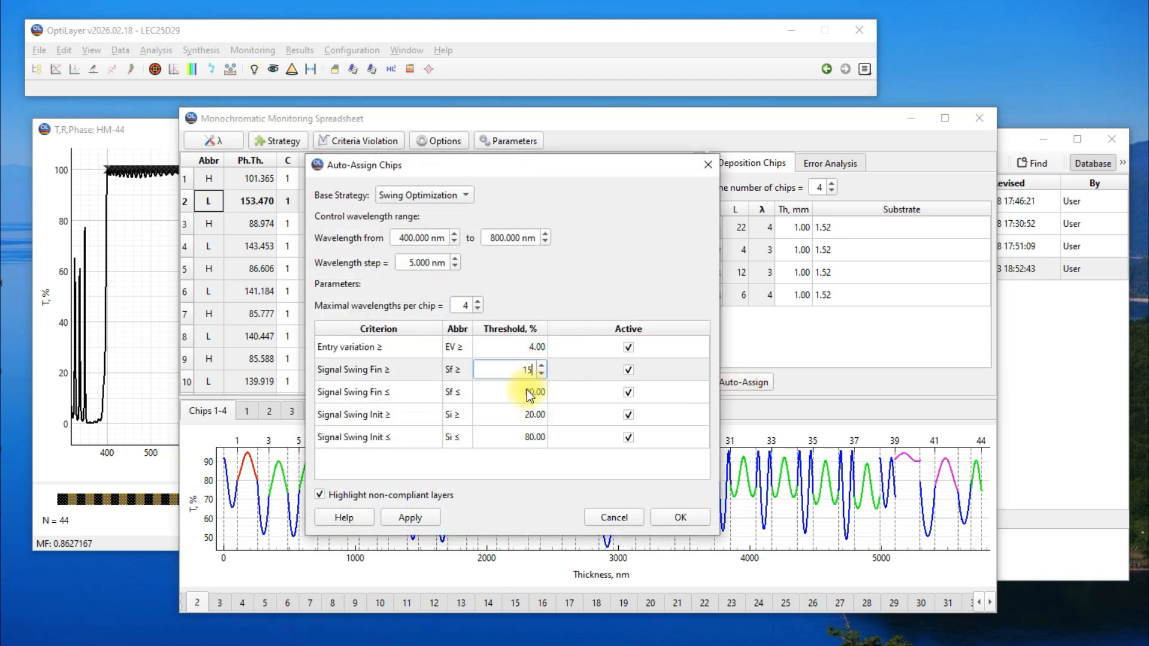
{"action": "left_click", "coordinate": [527, 390]}
{"action": "type", "text": "85"}
{"action": "left_click", "coordinate": [527, 417]}
{"action": "type", "text": "15"}
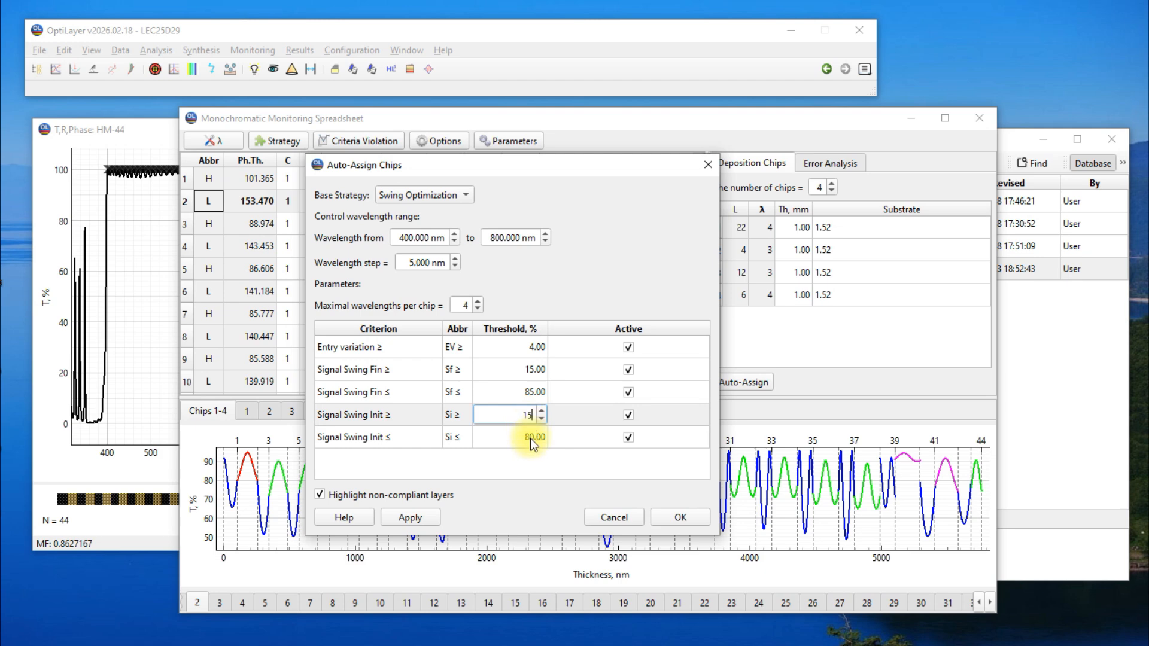
{"action": "left_click", "coordinate": [531, 439]}
{"action": "type", "text": "85"}
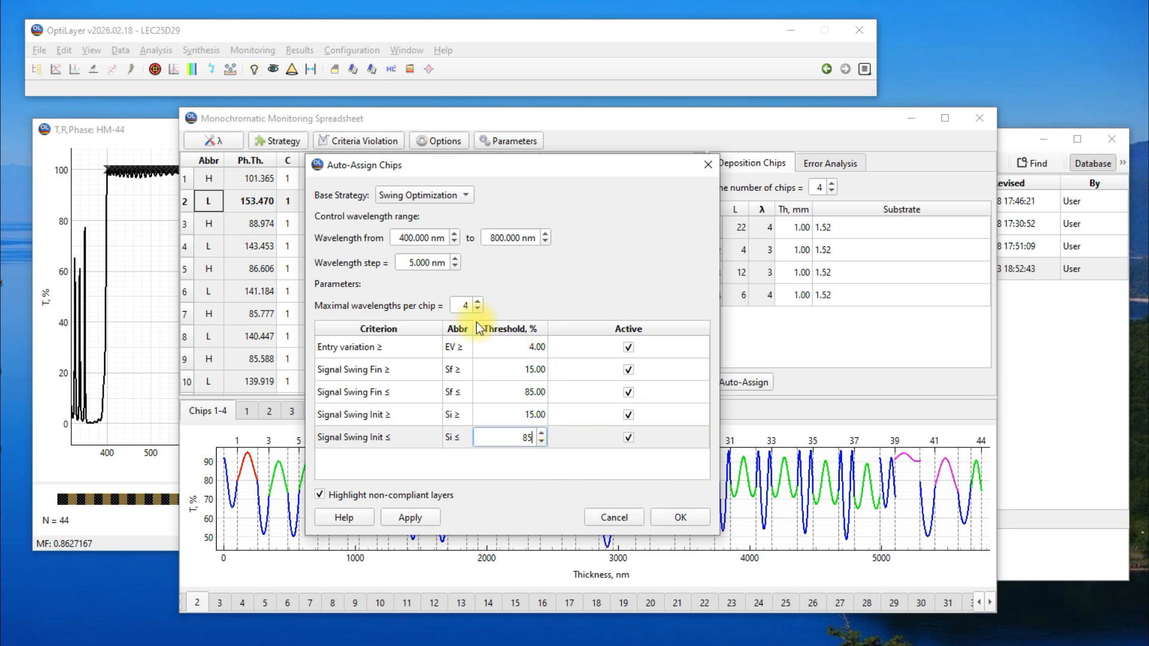
- Set the maximal wavelengths per chip to 6 and run the automatic chip assignment
{"action": "left_click", "coordinate": [462, 305]}
{"action": "type", "text": "6"}
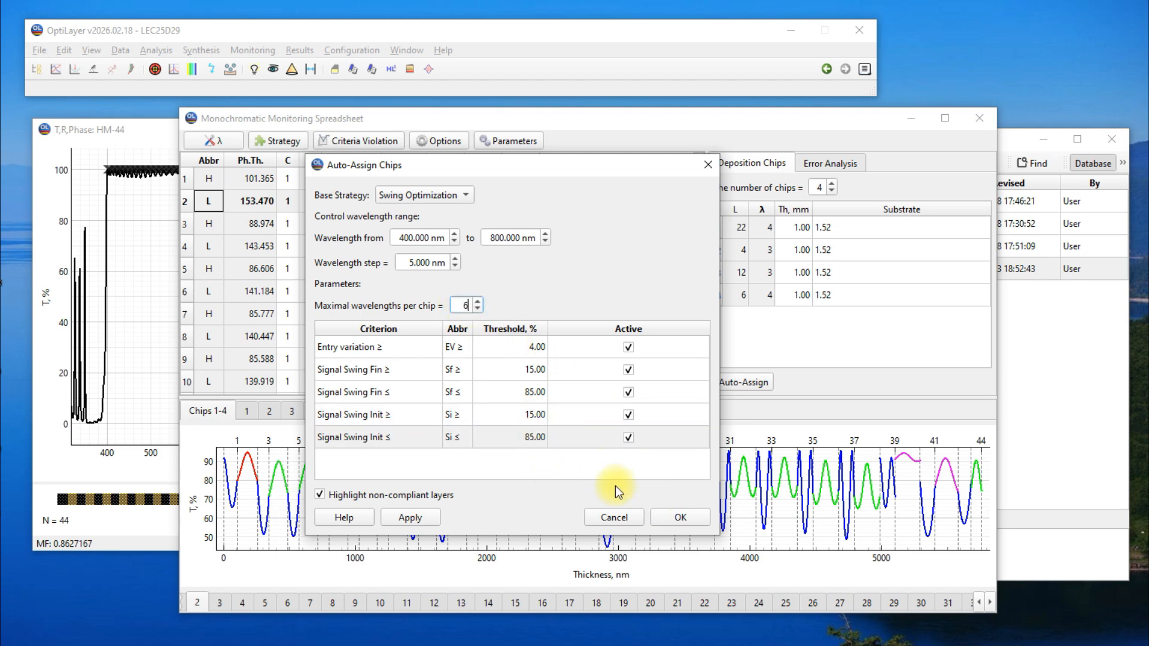
{"action": "left_click", "coordinate": [663, 513]}
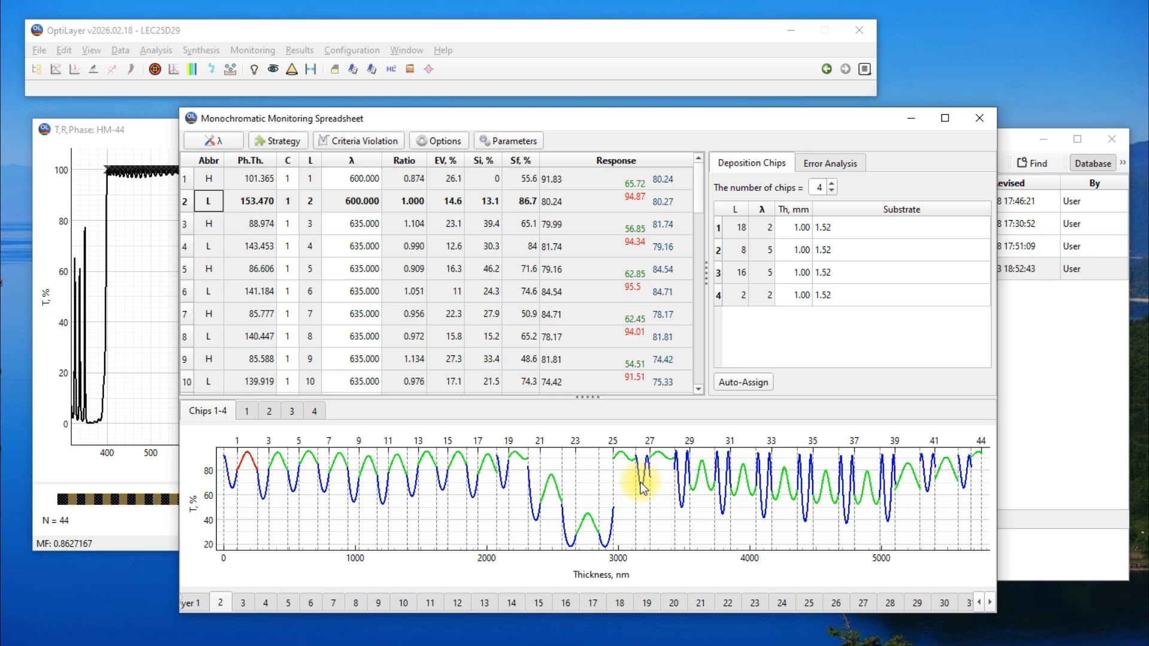
- Examine the number of layers per chip and the chip changes at layers 19, 27 and 43, through to last layer 44
{"action": "left_click", "coordinate": [744, 209]}
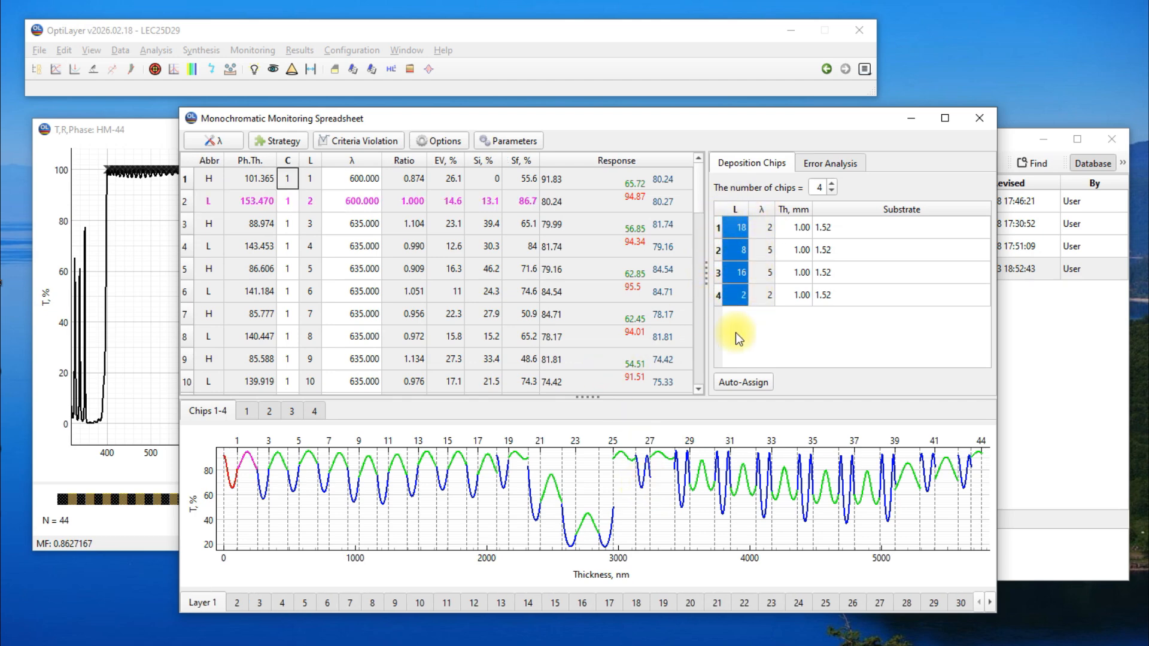
{"action": "left_click_drag", "start_coordinate": [698, 182], "coordinate": [698, 238]}
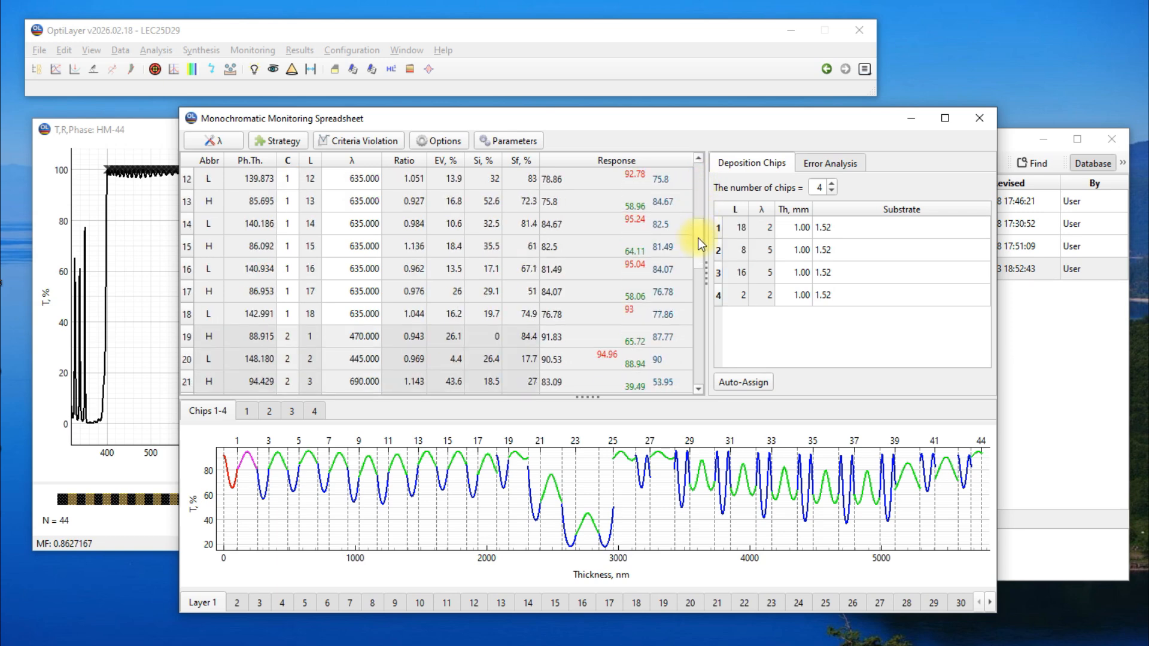
{"action": "left_click", "coordinate": [187, 336]}
{"action": "left_click_drag", "start_coordinate": [696, 270], "coordinate": [695, 285]}
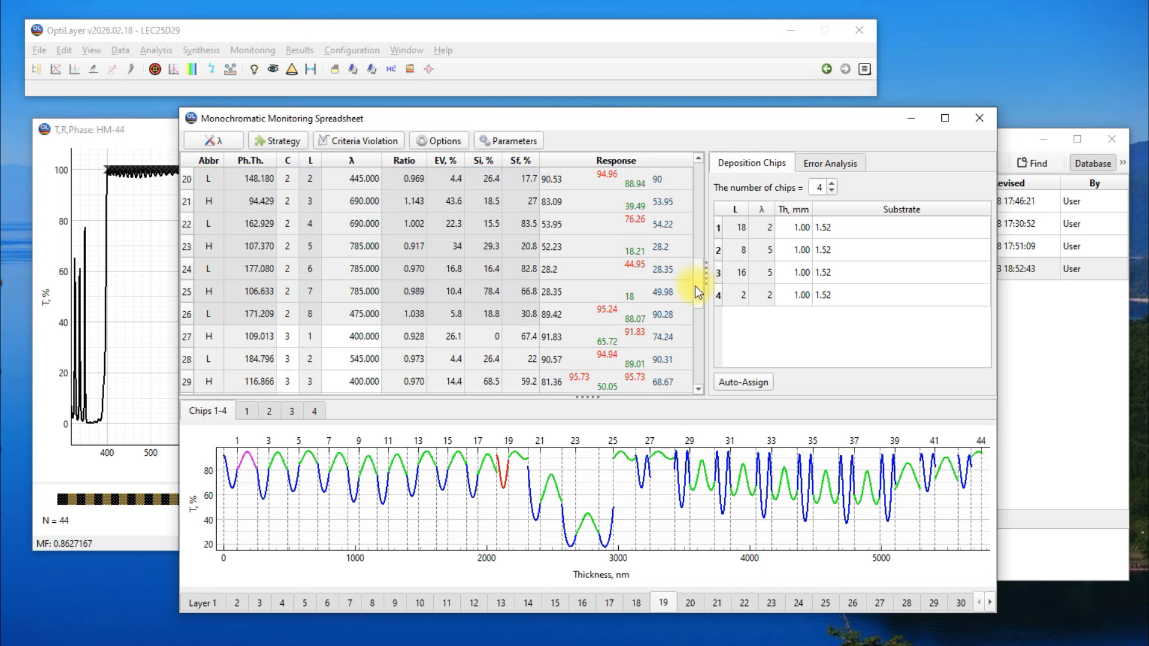
{"action": "left_click", "coordinate": [184, 294]}
{"action": "left_click", "coordinate": [189, 313]}
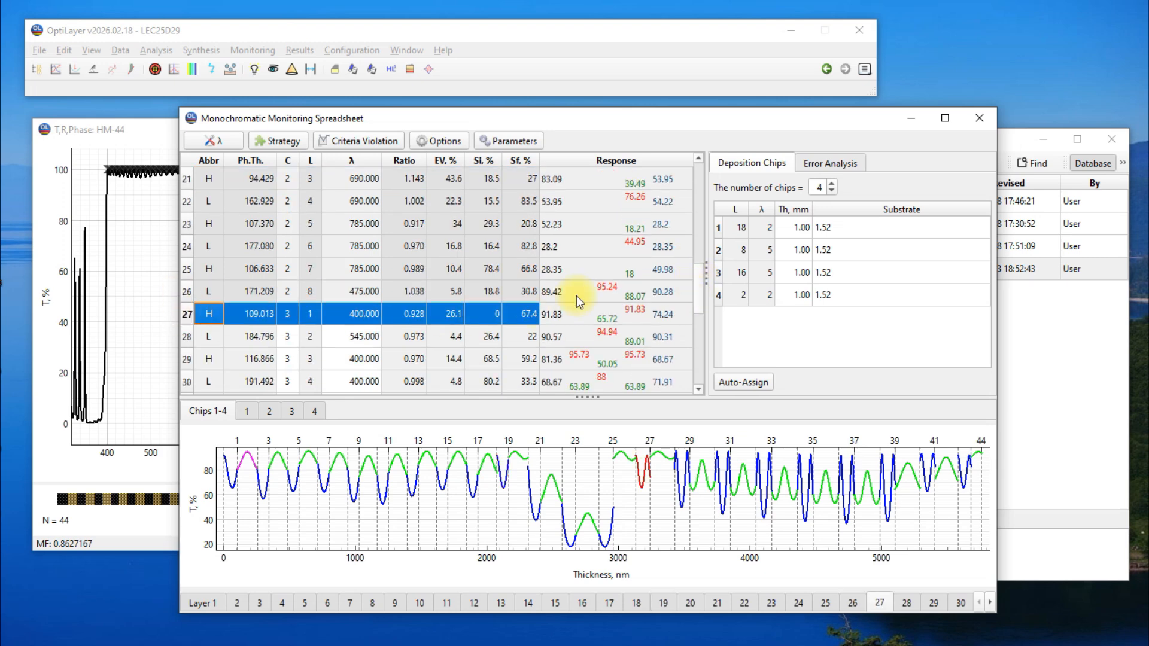
{"action": "left_click_drag", "start_coordinate": [700, 289], "coordinate": [699, 360]}
{"action": "left_click", "coordinate": [189, 360]}
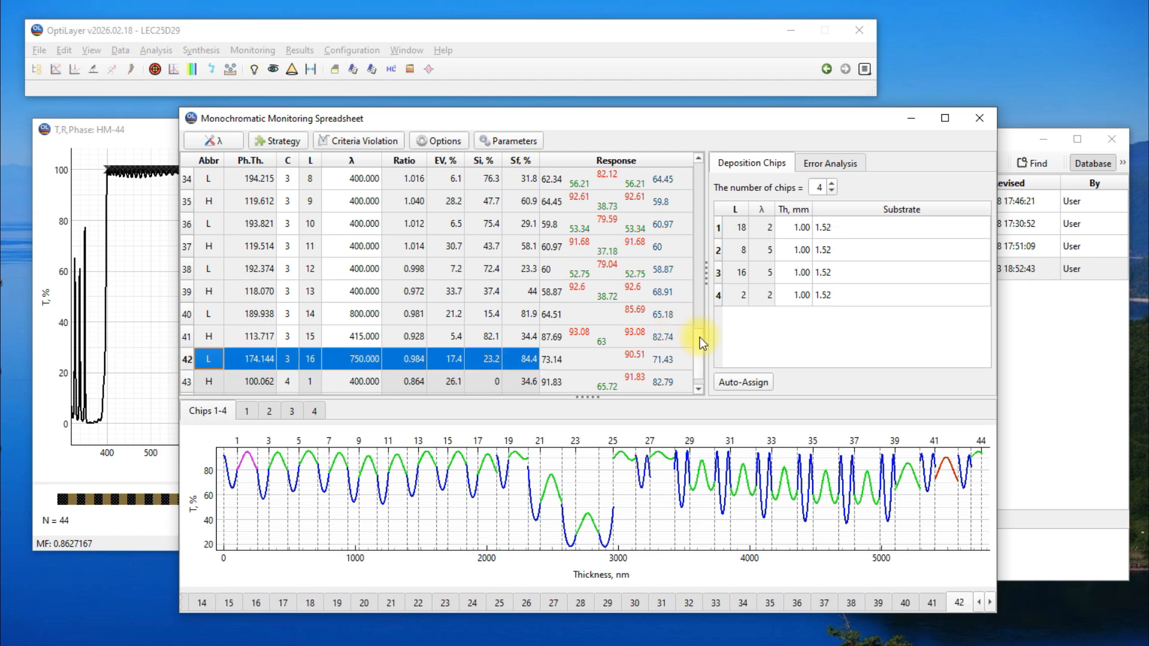
{"action": "scroll", "coordinate": [639, 392], "scroll_direction": "down", "scroll_amount": 1}
{"action": "left_click", "coordinate": [188, 361]}
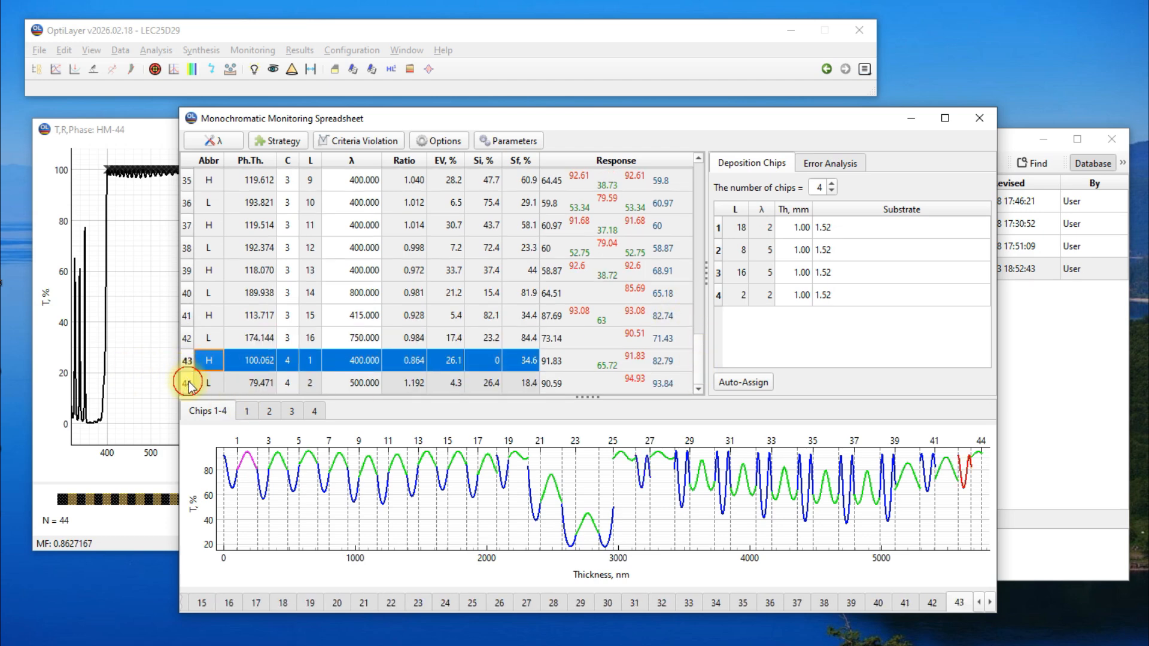
{"action": "left_click", "coordinate": [187, 382]}
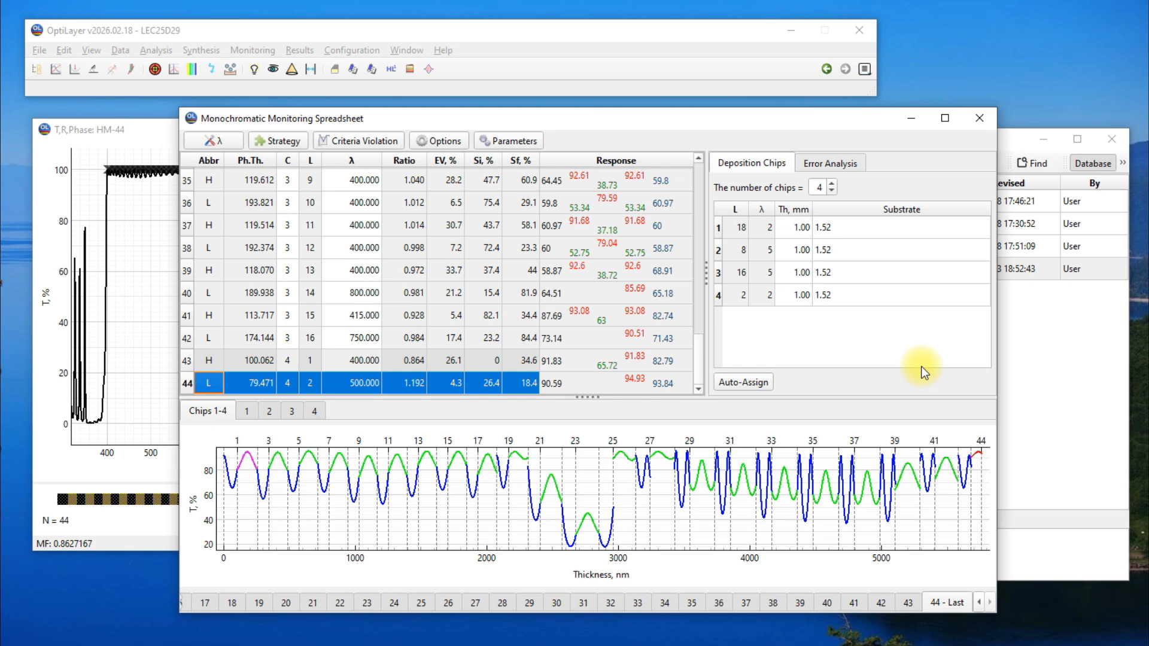
- Examine the monitoring signal curves of chips 1, 2, 3 and 4 one after another
{"action": "left_click", "coordinate": [248, 413]}
{"action": "left_click", "coordinate": [269, 413]}
{"action": "left_click", "coordinate": [292, 413]}
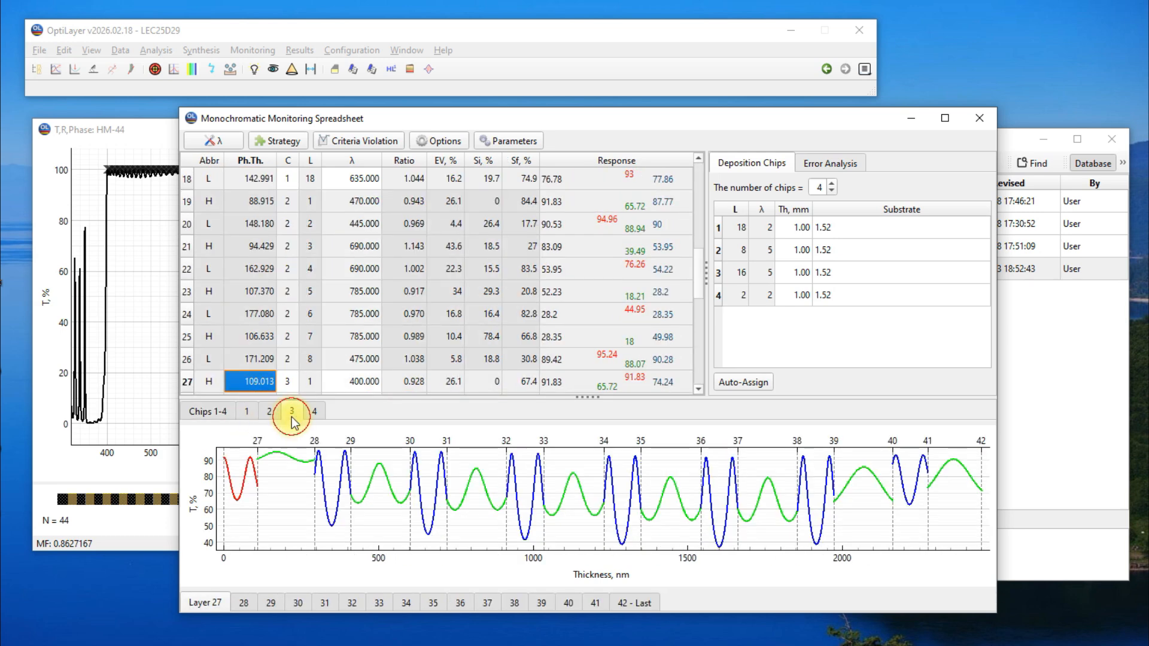
{"action": "left_click", "coordinate": [314, 412]}
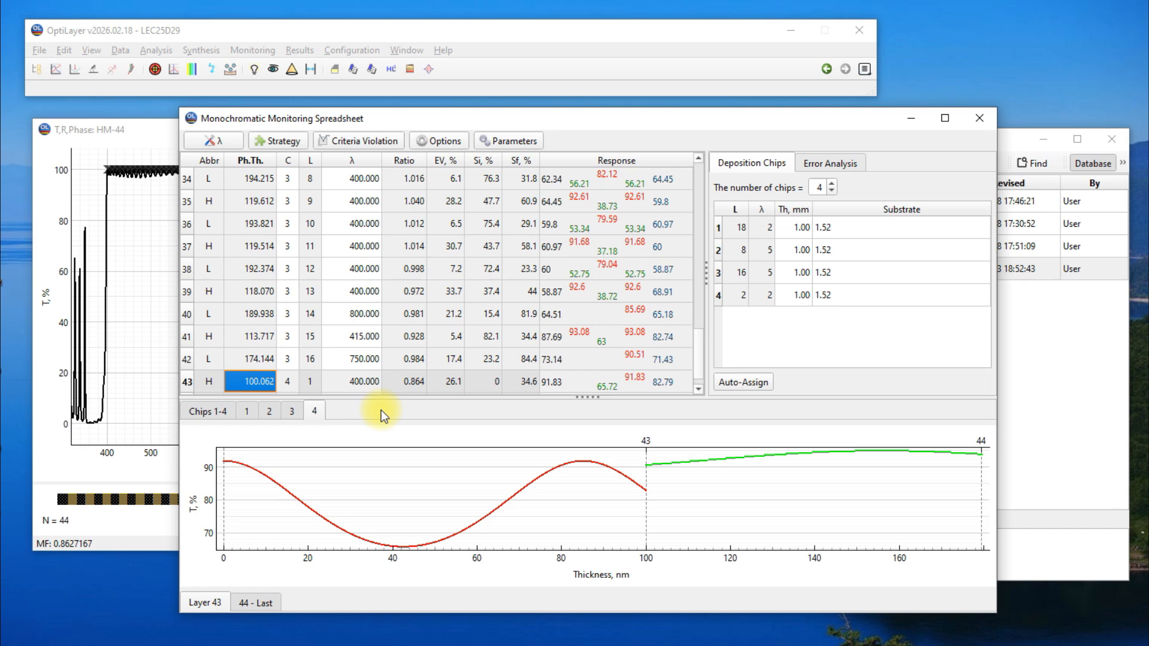
- Inspect the initial and final swing values of highlighted layer 2 on the first chip
{"action": "left_click_drag", "start_coordinate": [698, 342], "coordinate": [719, 161]}
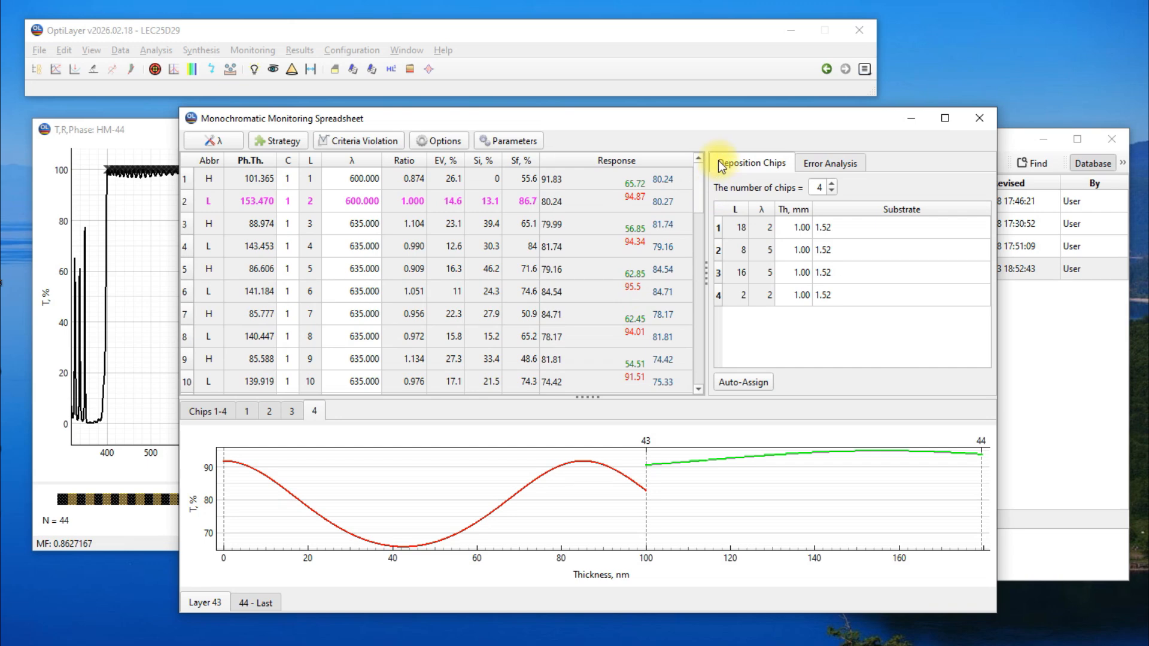
{"action": "left_click", "coordinate": [189, 201]}
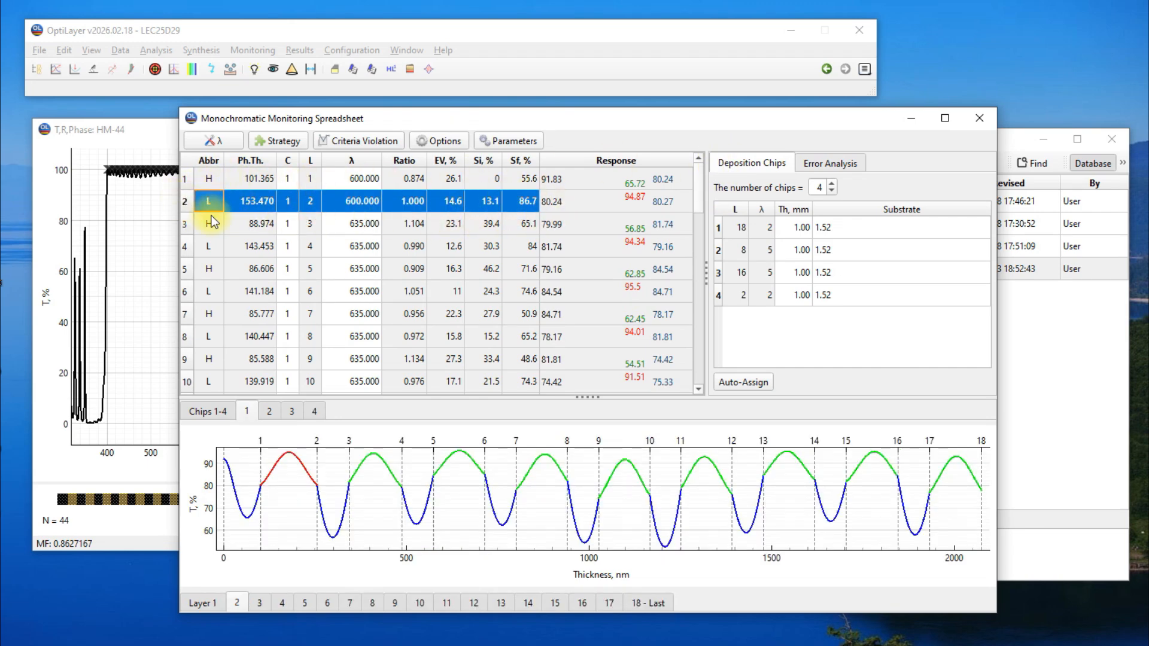
{"action": "left_click", "coordinate": [483, 199]}
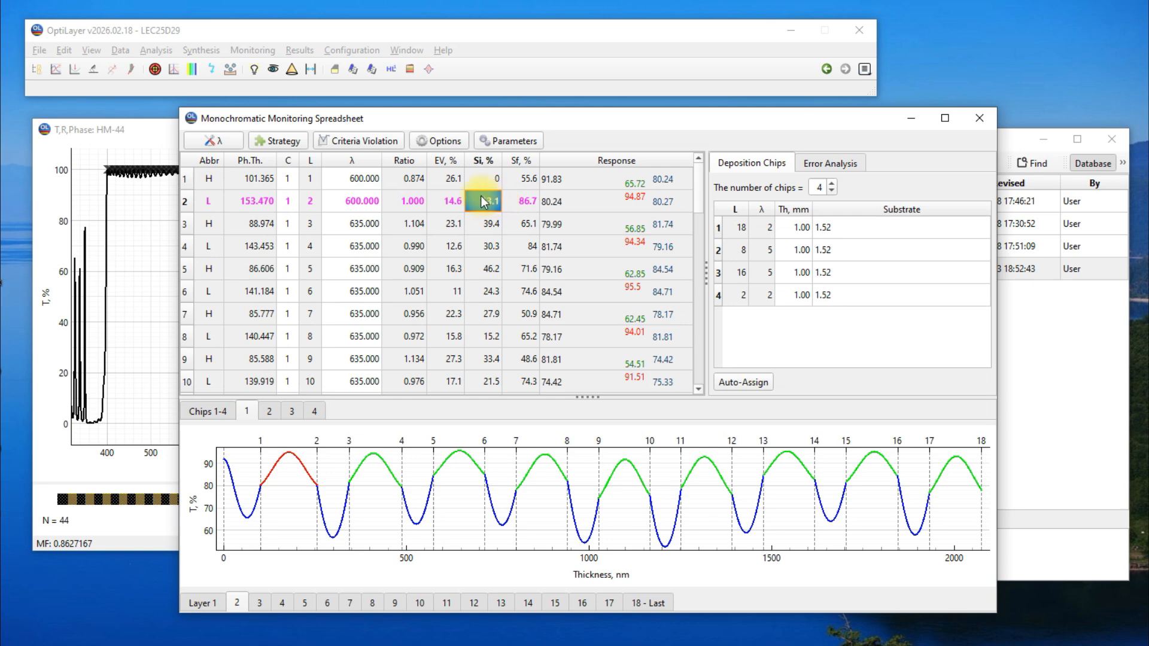
{"action": "left_click", "coordinate": [527, 201]}
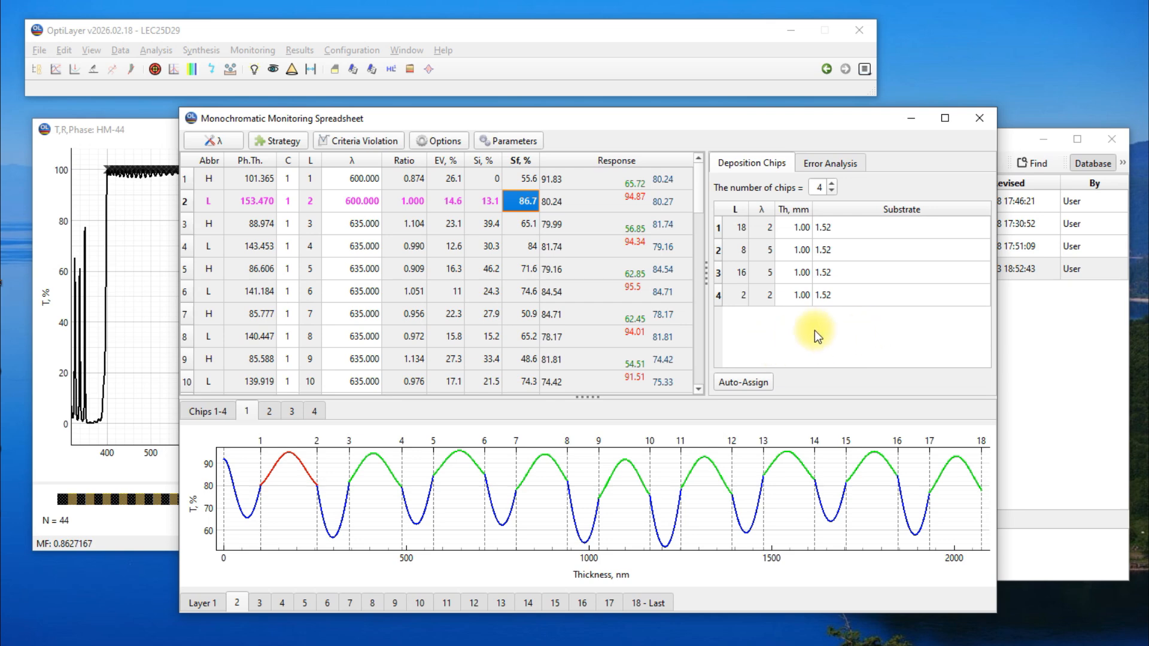
- Choose the Swing optimization strategy for all chips and set the number of different wavelengths to 3
{"action": "left_click", "coordinate": [292, 142]}
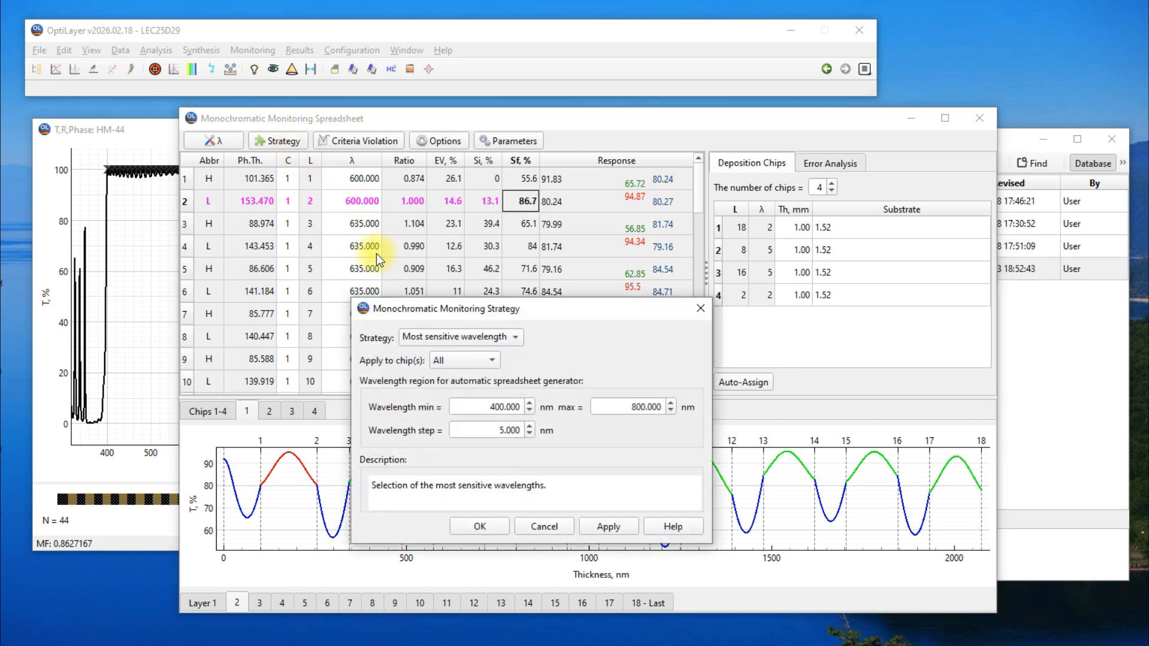
{"action": "left_click", "coordinate": [469, 335]}
{"action": "left_click", "coordinate": [457, 389]}
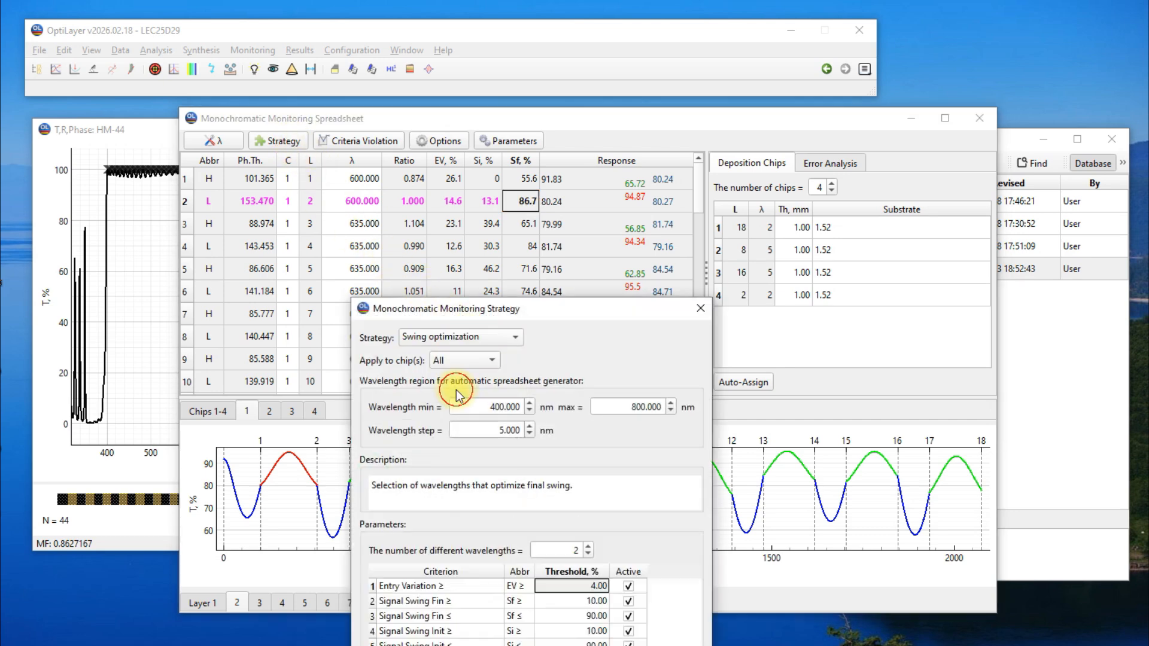
{"action": "left_click_drag", "start_coordinate": [462, 311], "coordinate": [385, 144]}
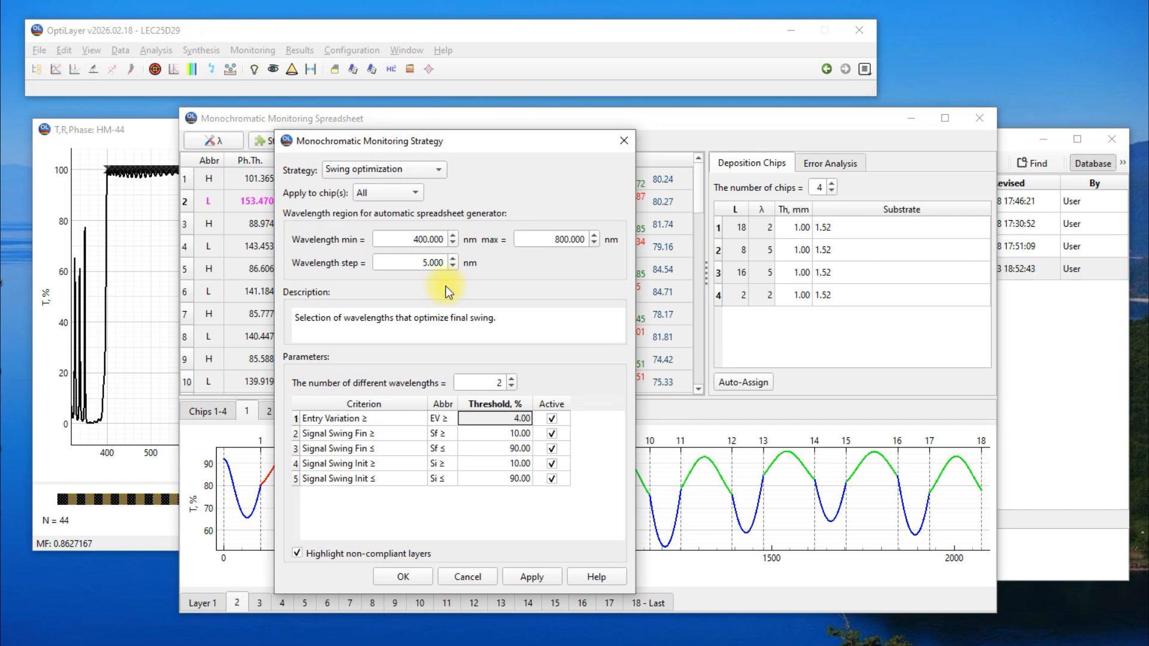
{"action": "double_click", "coordinate": [495, 383]}
{"action": "type", "text": "3"}
- Set the final and initial signal swing limits to 15% minimum and 85% maximum, and run the Swing optimization
{"action": "double_click", "coordinate": [510, 433]}
{"action": "type", "text": "15"}
{"action": "double_click", "coordinate": [514, 464]}
{"action": "type", "text": "15"}
{"action": "double_click", "coordinate": [513, 448]}
{"action": "type", "text": "85"}
{"action": "double_click", "coordinate": [514, 478]}
{"action": "type", "text": "8"}
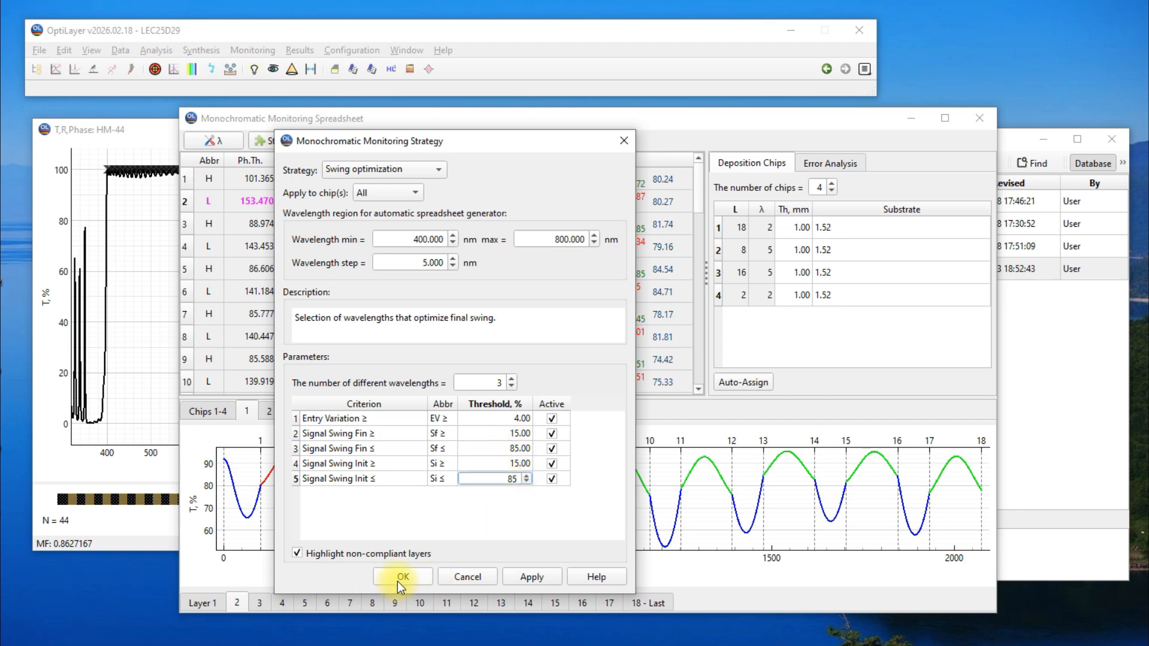
{"action": "left_click", "coordinate": [398, 582]}
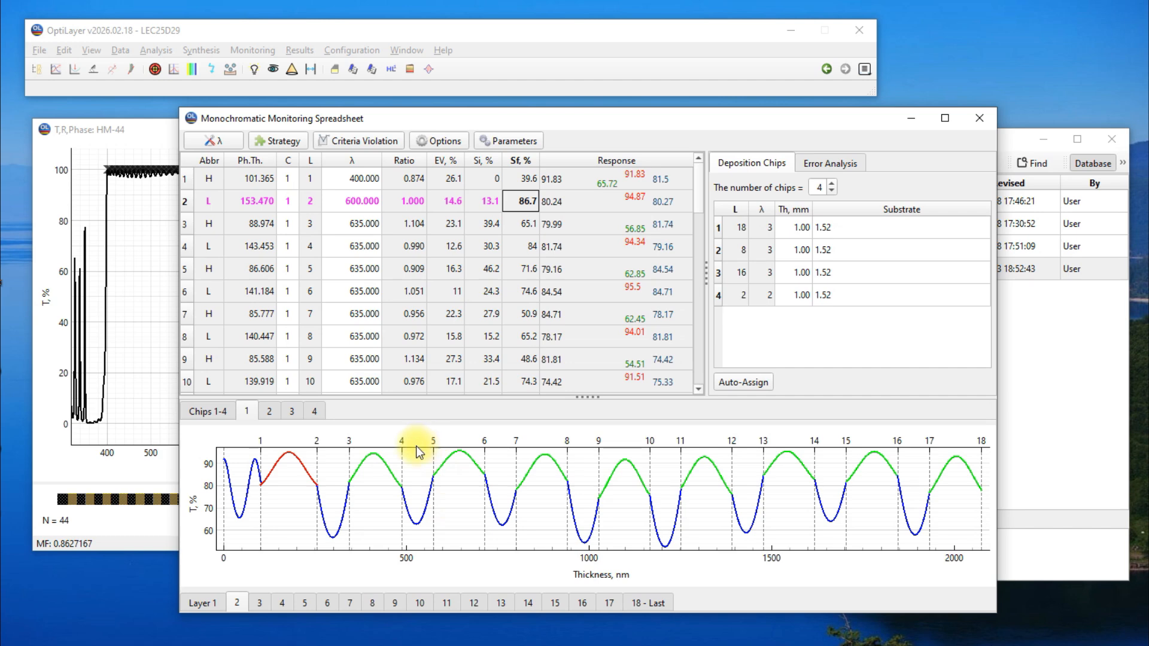
- Display the monitoring curves of all chips together and rerun the Swing optimization with 4 different wavelengths
{"action": "left_click", "coordinate": [208, 411]}
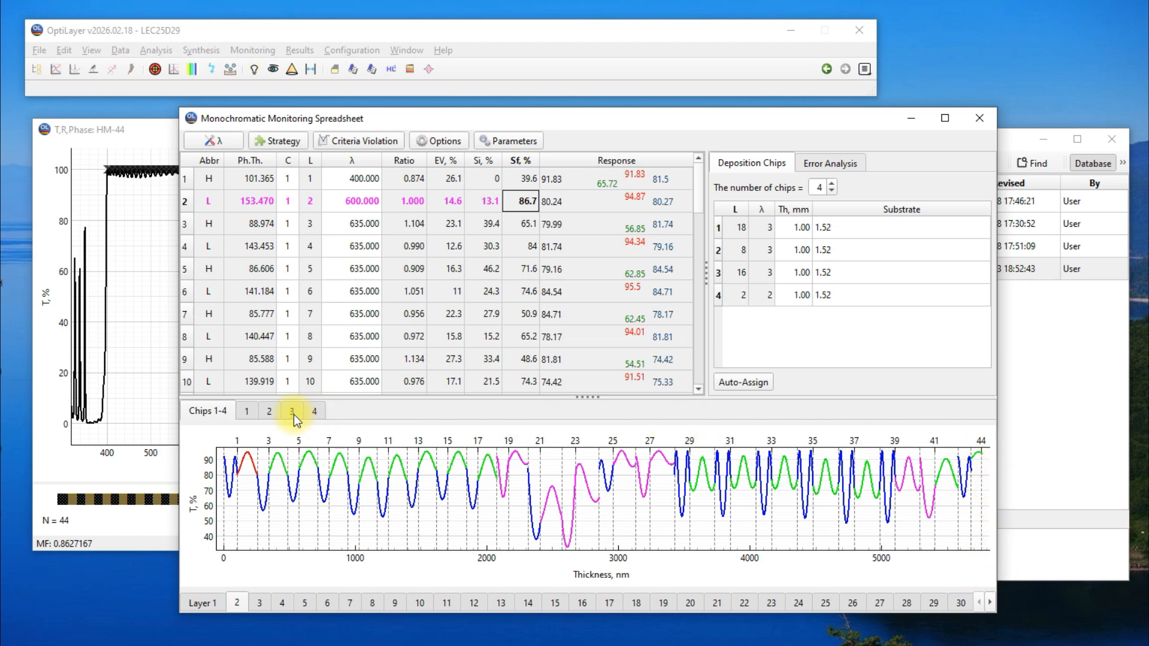
{"action": "mouse_move", "coordinate": [698, 176]}
{"action": "left_mouse_down"}
{"action": "mouse_move", "coordinate": [703, 362]}
{"action": "mouse_move", "coordinate": [718, 177]}
{"action": "left_mouse_up"}
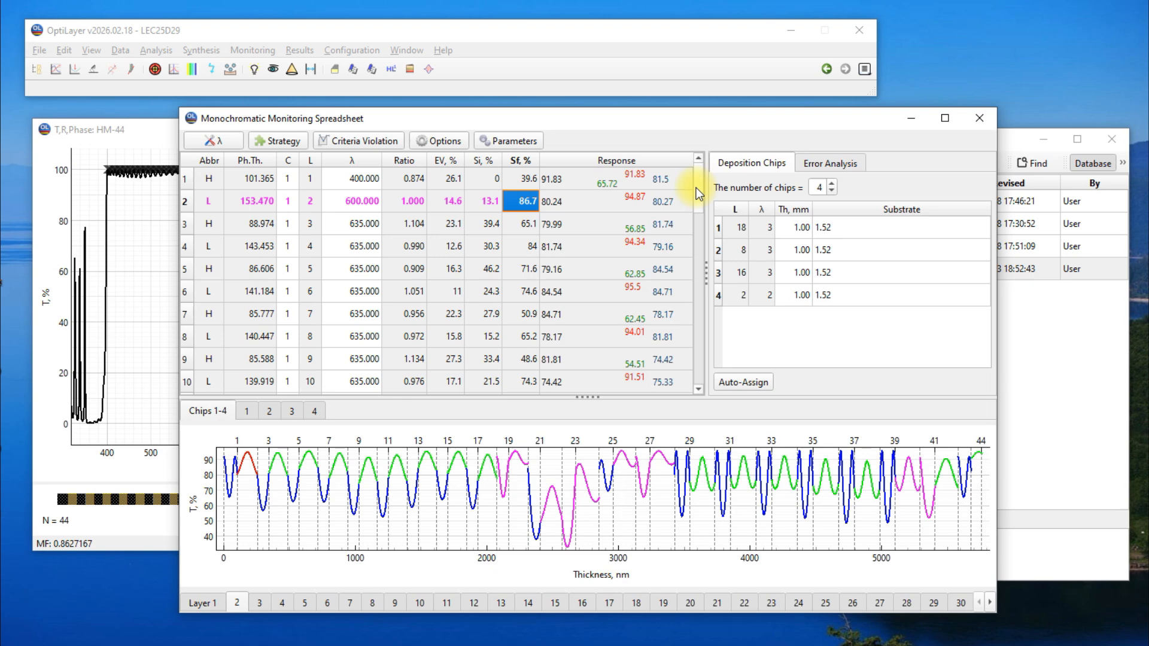
{"action": "left_click", "coordinate": [274, 142]}
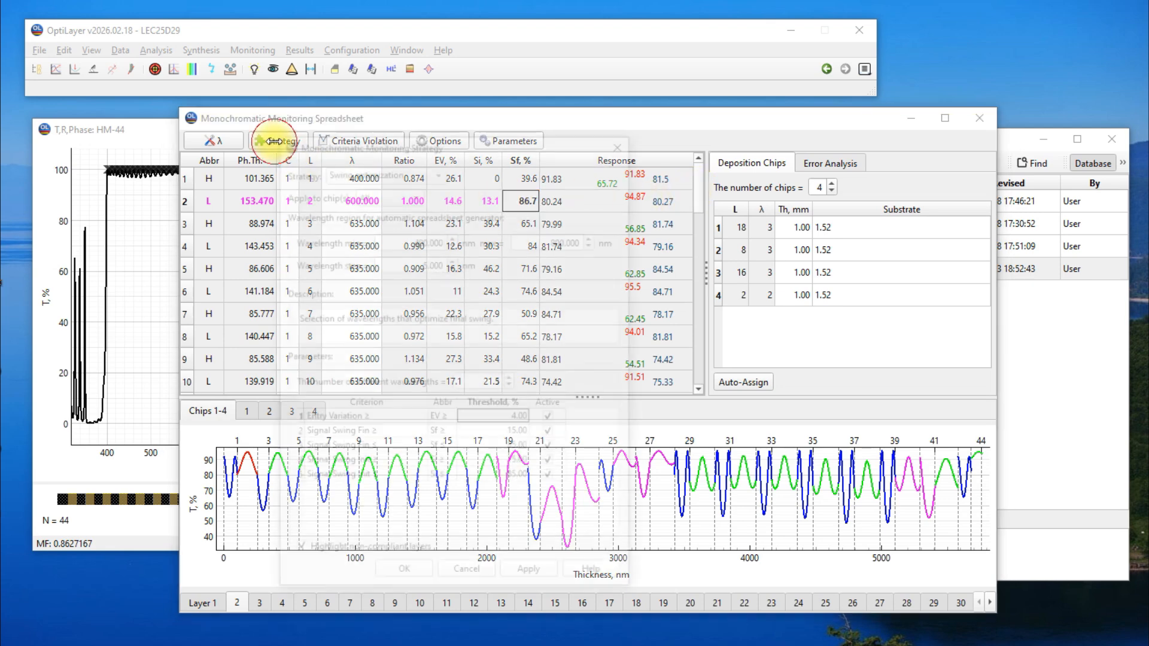
{"action": "left_click", "coordinate": [511, 379]}
{"action": "left_click", "coordinate": [418, 577]}
- Examine the highlighted non-compliant layers through the end of the monitoring spreadsheet, including layers 27 and 41
{"action": "left_click_drag", "start_coordinate": [699, 207], "coordinate": [705, 318]}
{"action": "left_click", "coordinate": [192, 246]}
{"action": "left_click", "coordinate": [188, 269]}
{"action": "left_click", "coordinate": [188, 182]}
{"action": "left_click", "coordinate": [190, 201]}
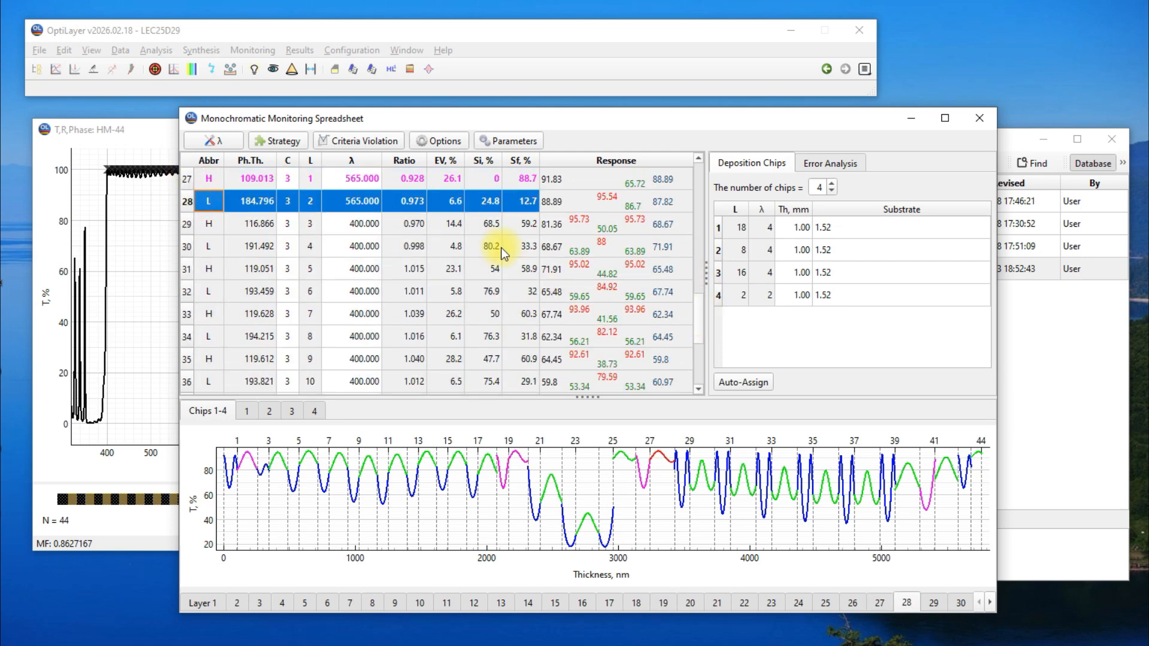
{"action": "left_click_drag", "start_coordinate": [699, 299], "coordinate": [699, 346]}
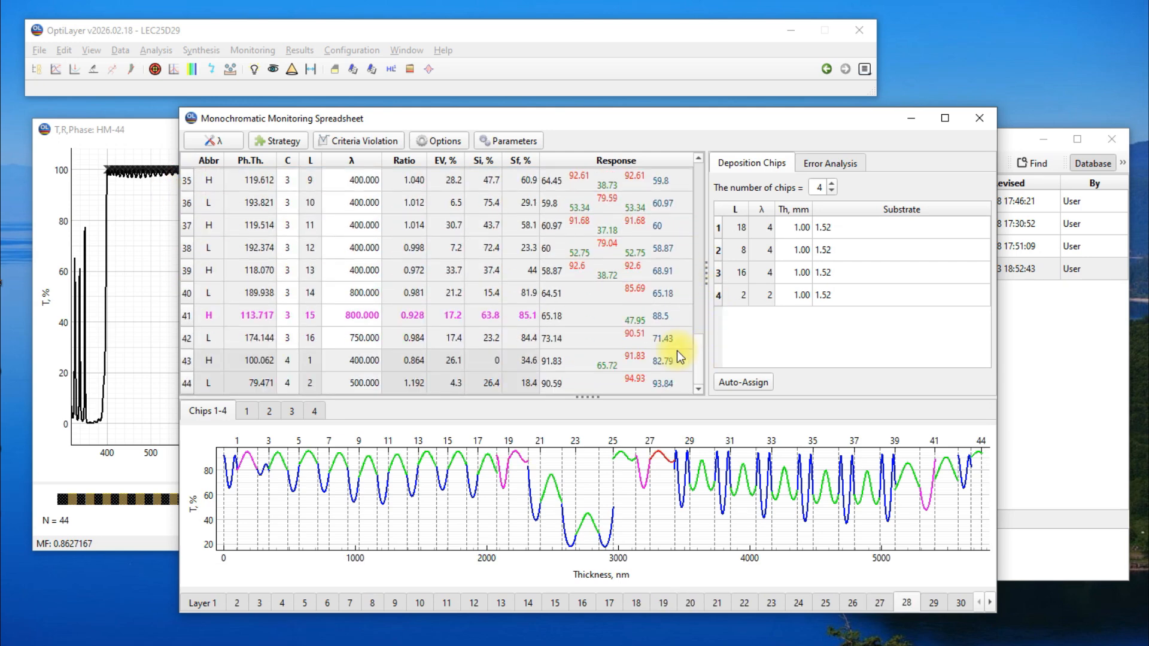
{"action": "left_click", "coordinate": [193, 316]}
- Rerun the Swing optimization for all chips with more than 4 different wavelengths, and check layer 2 on the first chip
{"action": "left_click", "coordinate": [286, 141]}
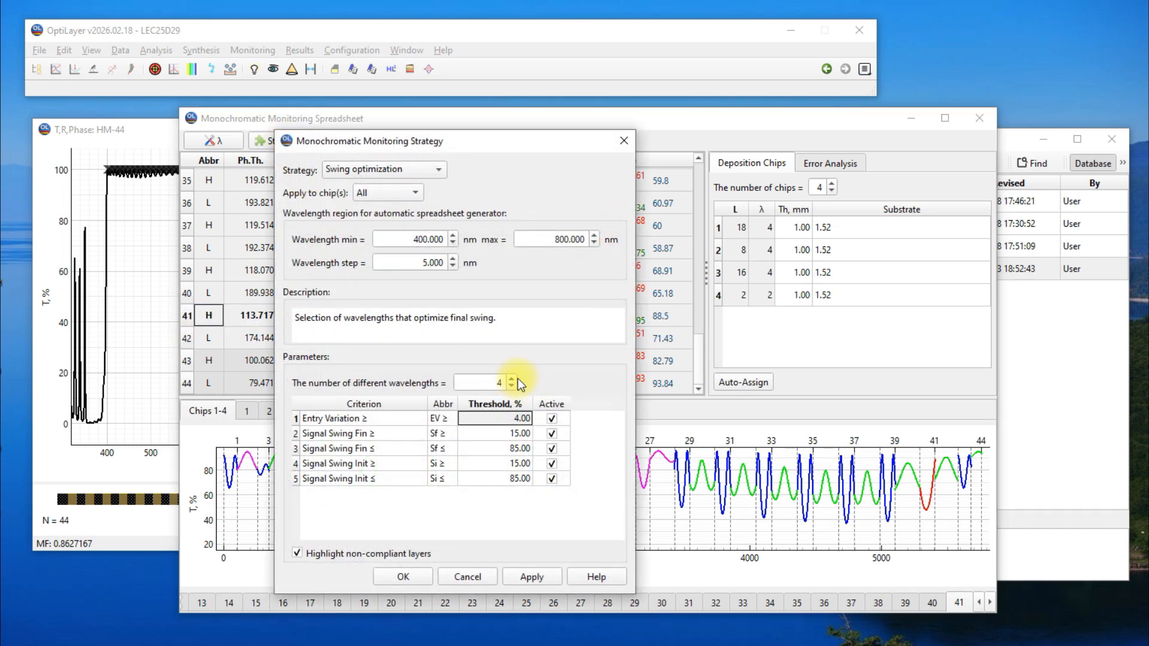
{"action": "left_click", "coordinate": [513, 379]}
{"action": "left_click", "coordinate": [512, 379]}
{"action": "left_click", "coordinate": [512, 378]}
{"action": "left_click", "coordinate": [400, 577]}
{"action": "left_click_drag", "start_coordinate": [694, 357], "coordinate": [689, 174]}
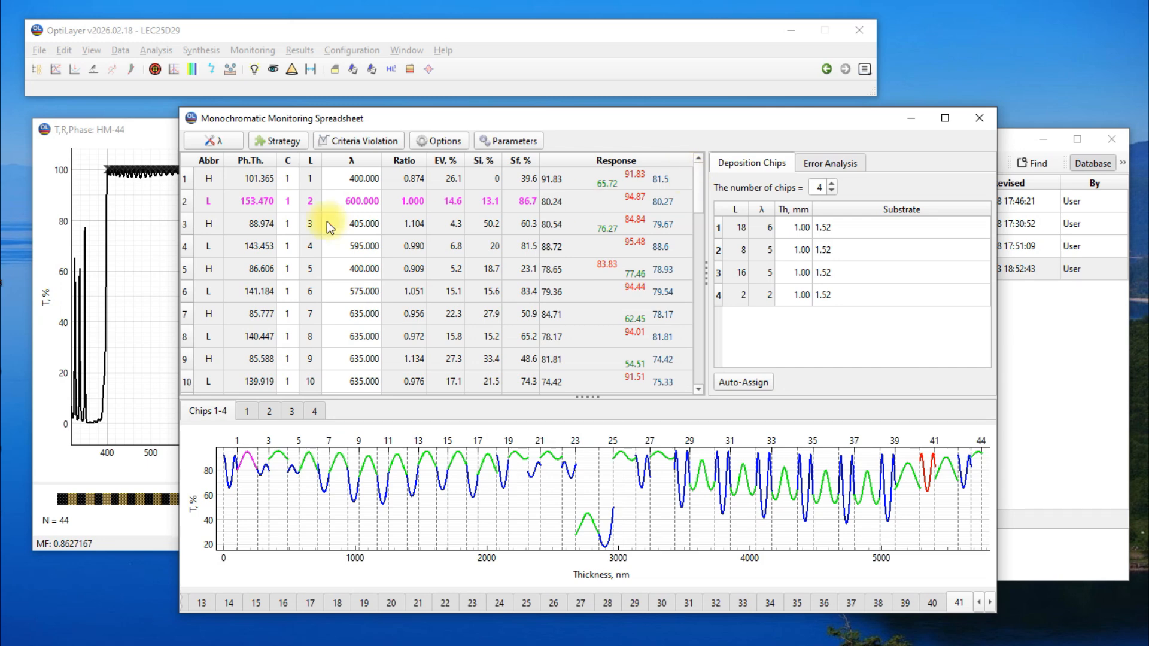
{"action": "left_click", "coordinate": [186, 201]}
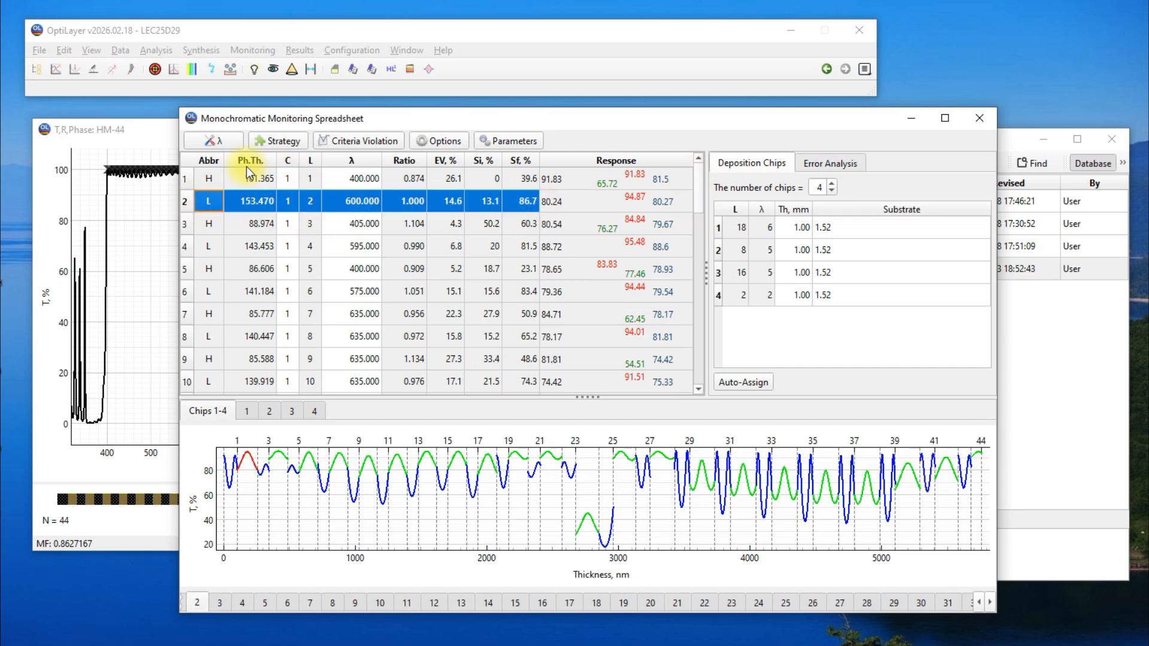
- Generate the Monitoring Spreadsheet Report, examine it through layer 44, and close it
{"action": "left_click", "coordinate": [299, 51]}
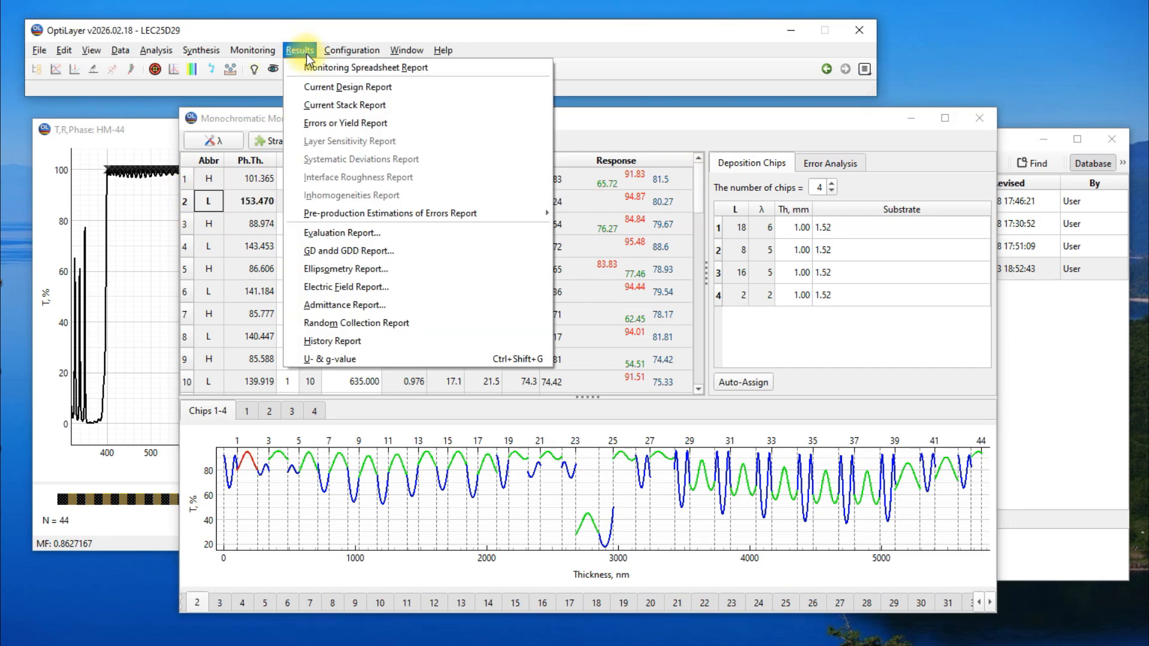
{"action": "left_click", "coordinate": [318, 67]}
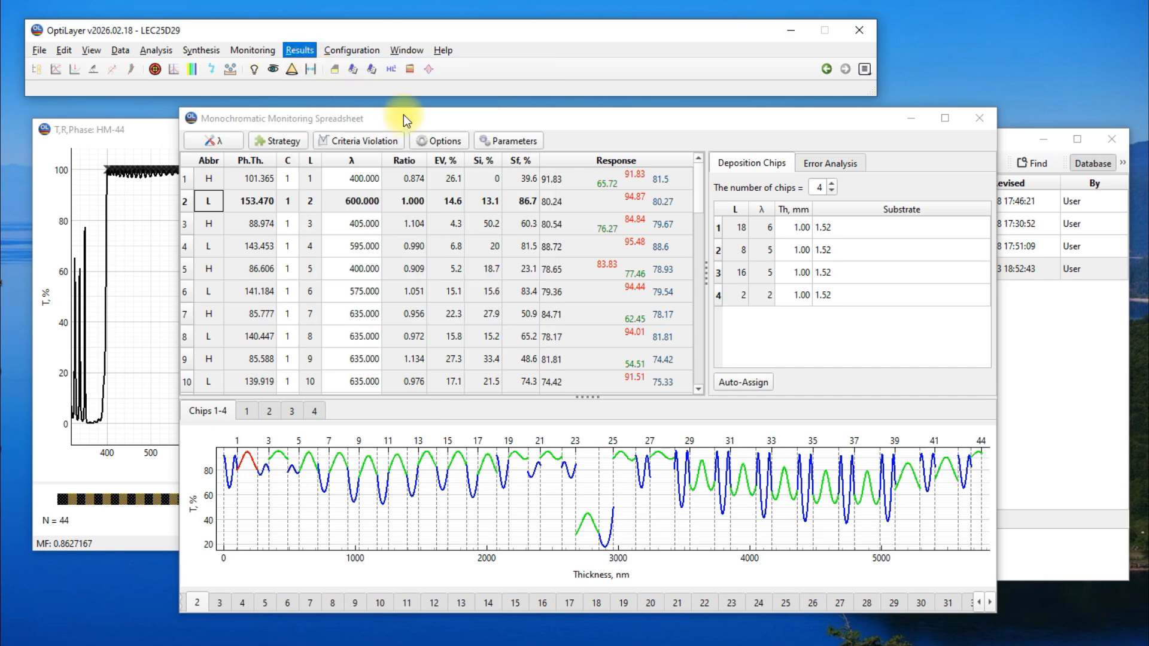
{"action": "left_click_drag", "start_coordinate": [716, 236], "coordinate": [707, 503]}
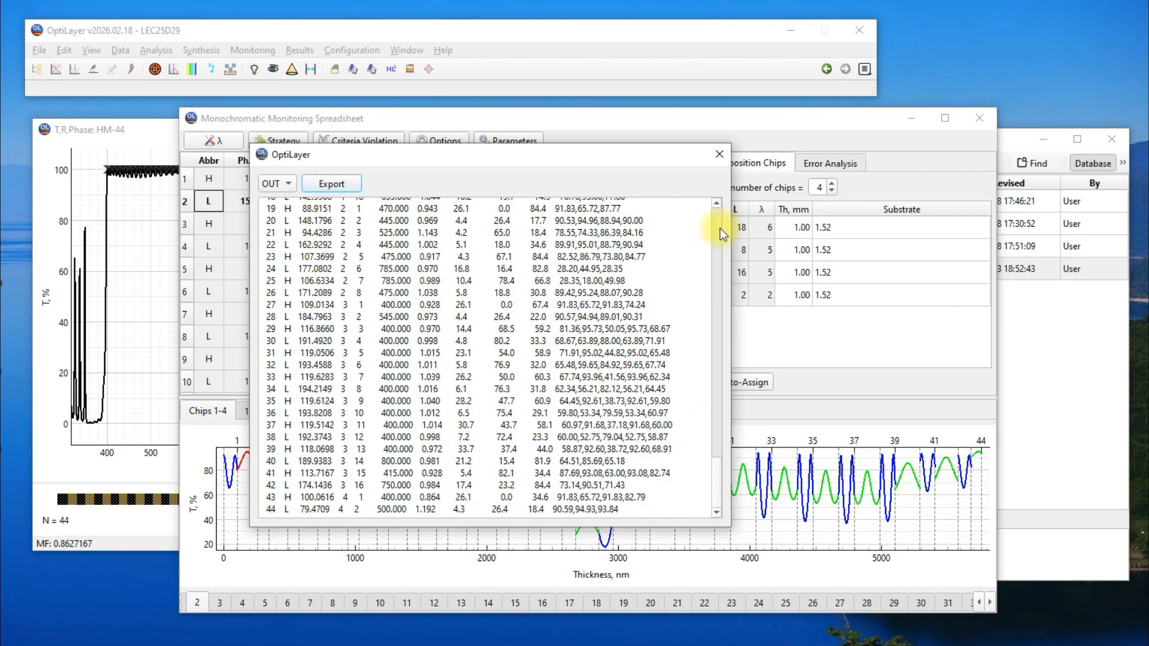
{"action": "left_click", "coordinate": [718, 157]}
- Open the design database and look through the saved HM-44 variants with 10-90%, 15-85% and 20-80% swings
{"action": "left_click", "coordinate": [119, 50]}
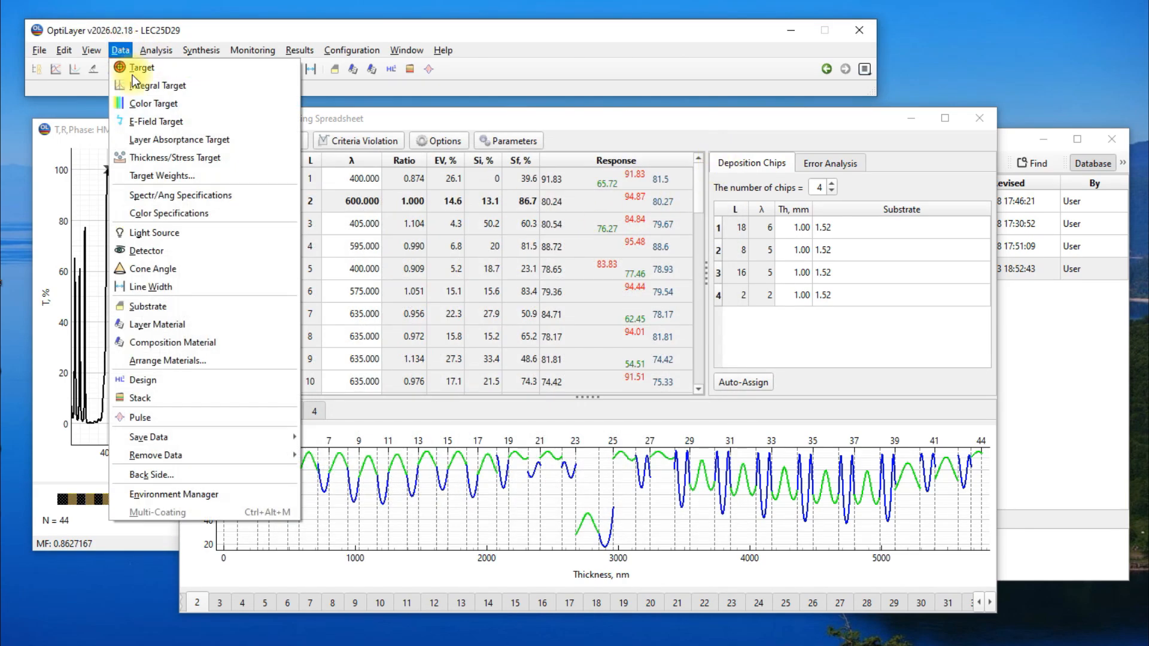
{"action": "mouse_move", "coordinate": [216, 438]}
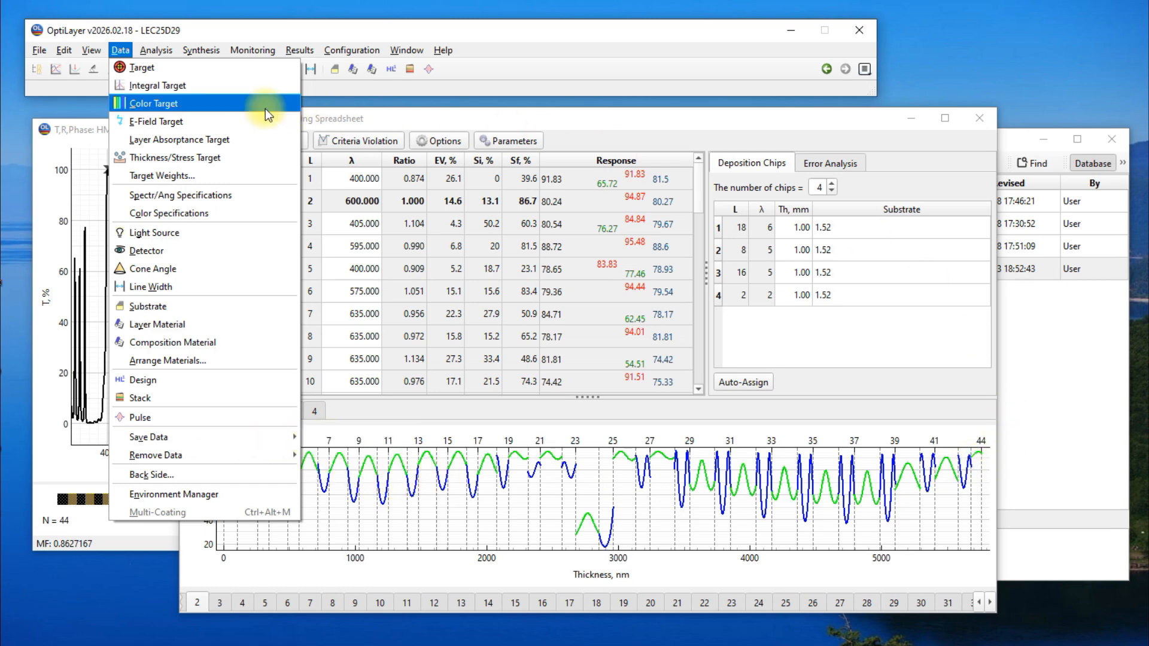
{"action": "left_click", "coordinate": [144, 380]}
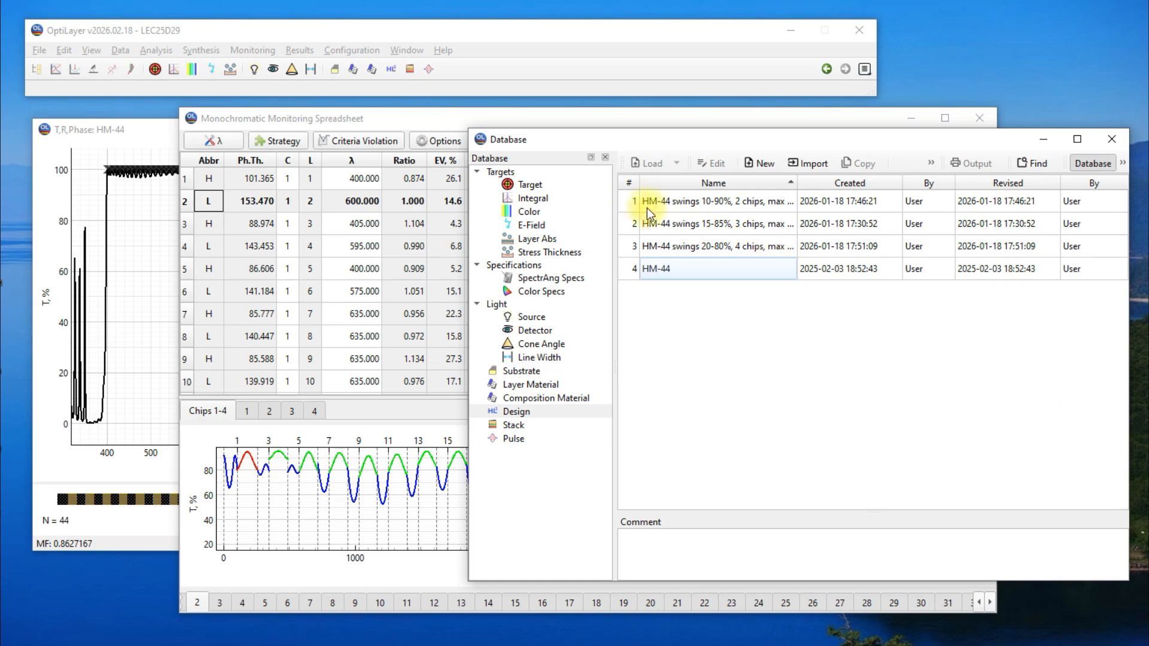
{"action": "left_click", "coordinate": [665, 203]}
{"action": "left_click", "coordinate": [667, 226]}
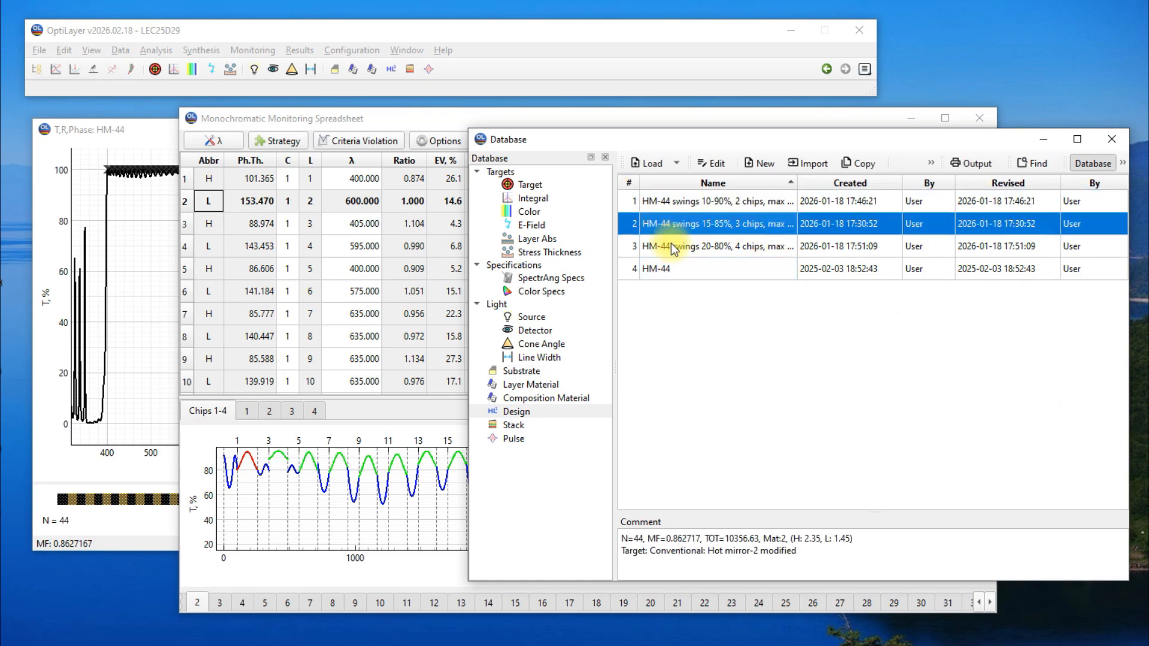
{"action": "left_click", "coordinate": [671, 247]}
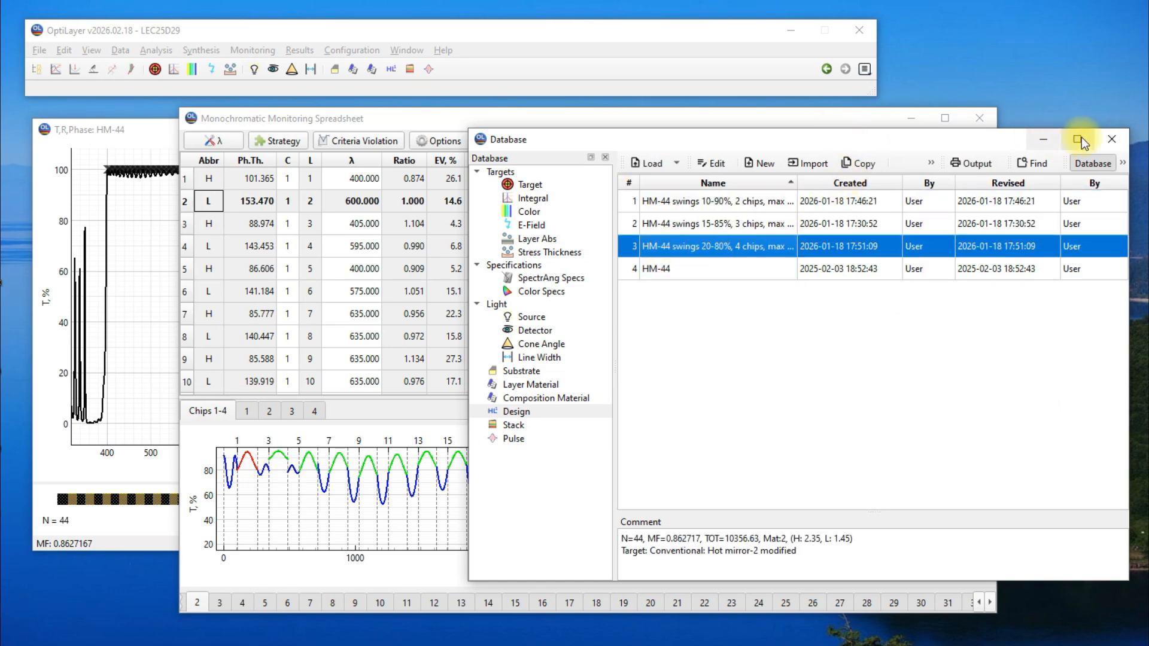